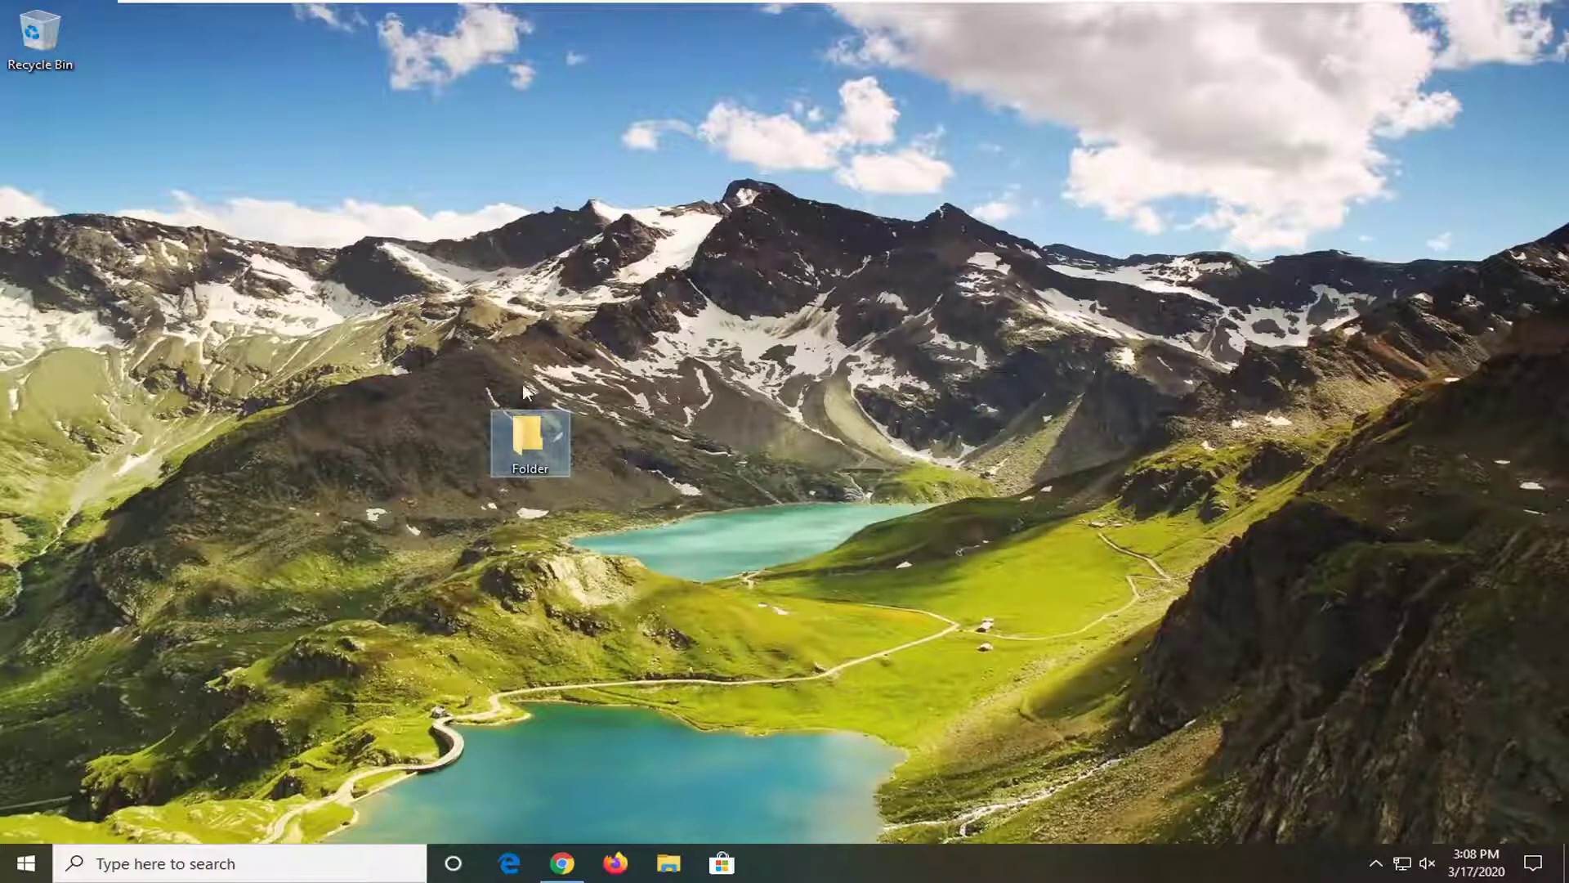
Drag the desktop Folder icon from the screen centre to the upper-left area.
left_click_drag(543, 416, 424, 161)
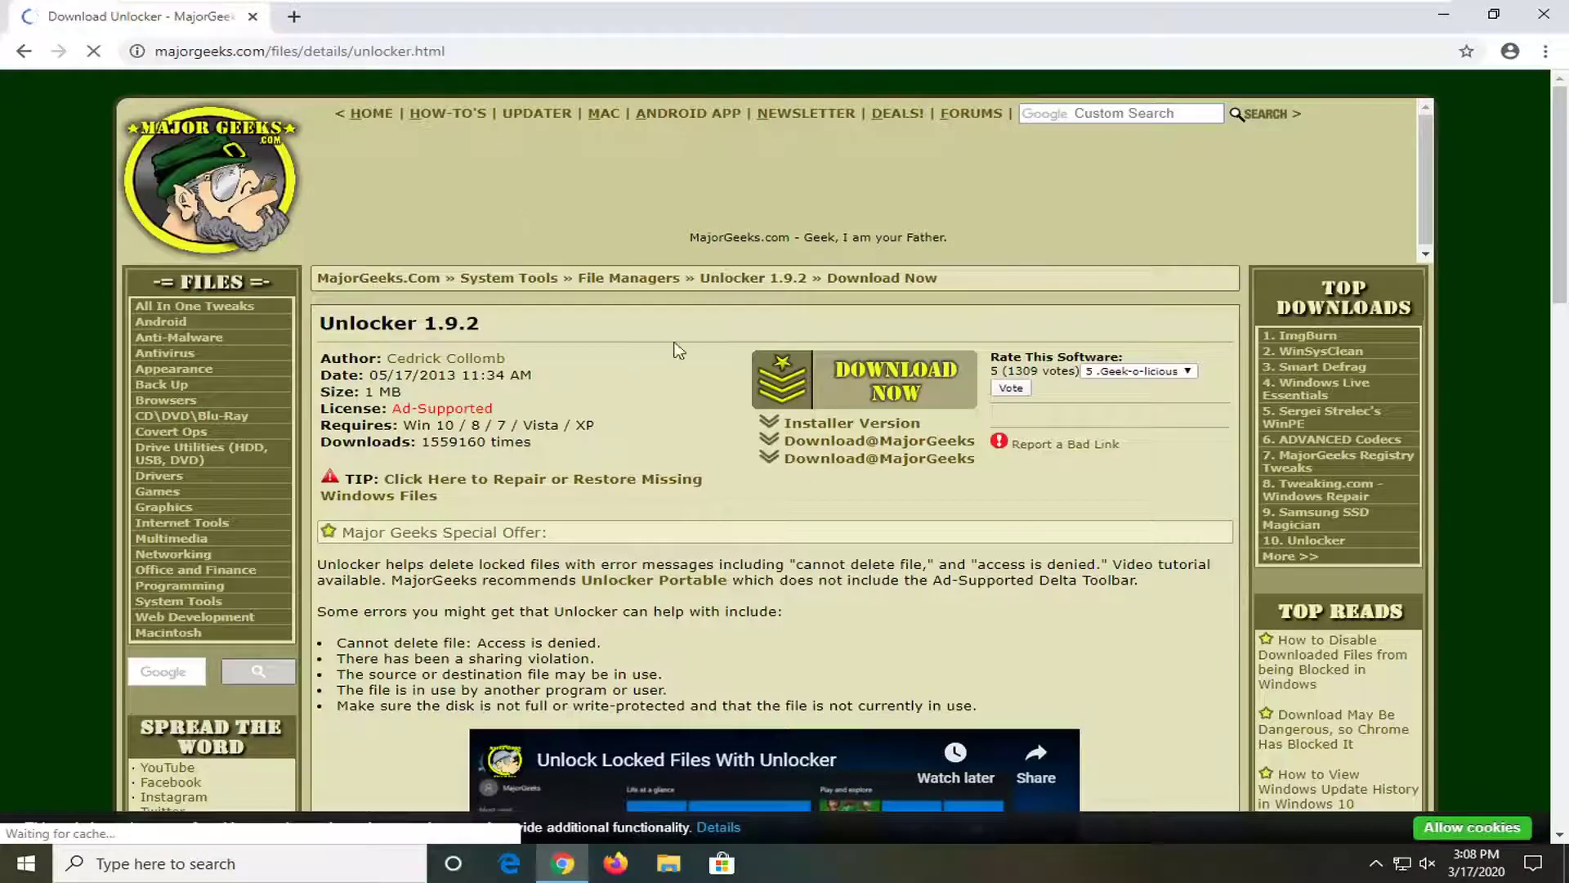
Decline the update notifications and download the Unlocker 1.9.2 Installer Version from MajorGeeks.
scroll(630, 378, "down", 1)
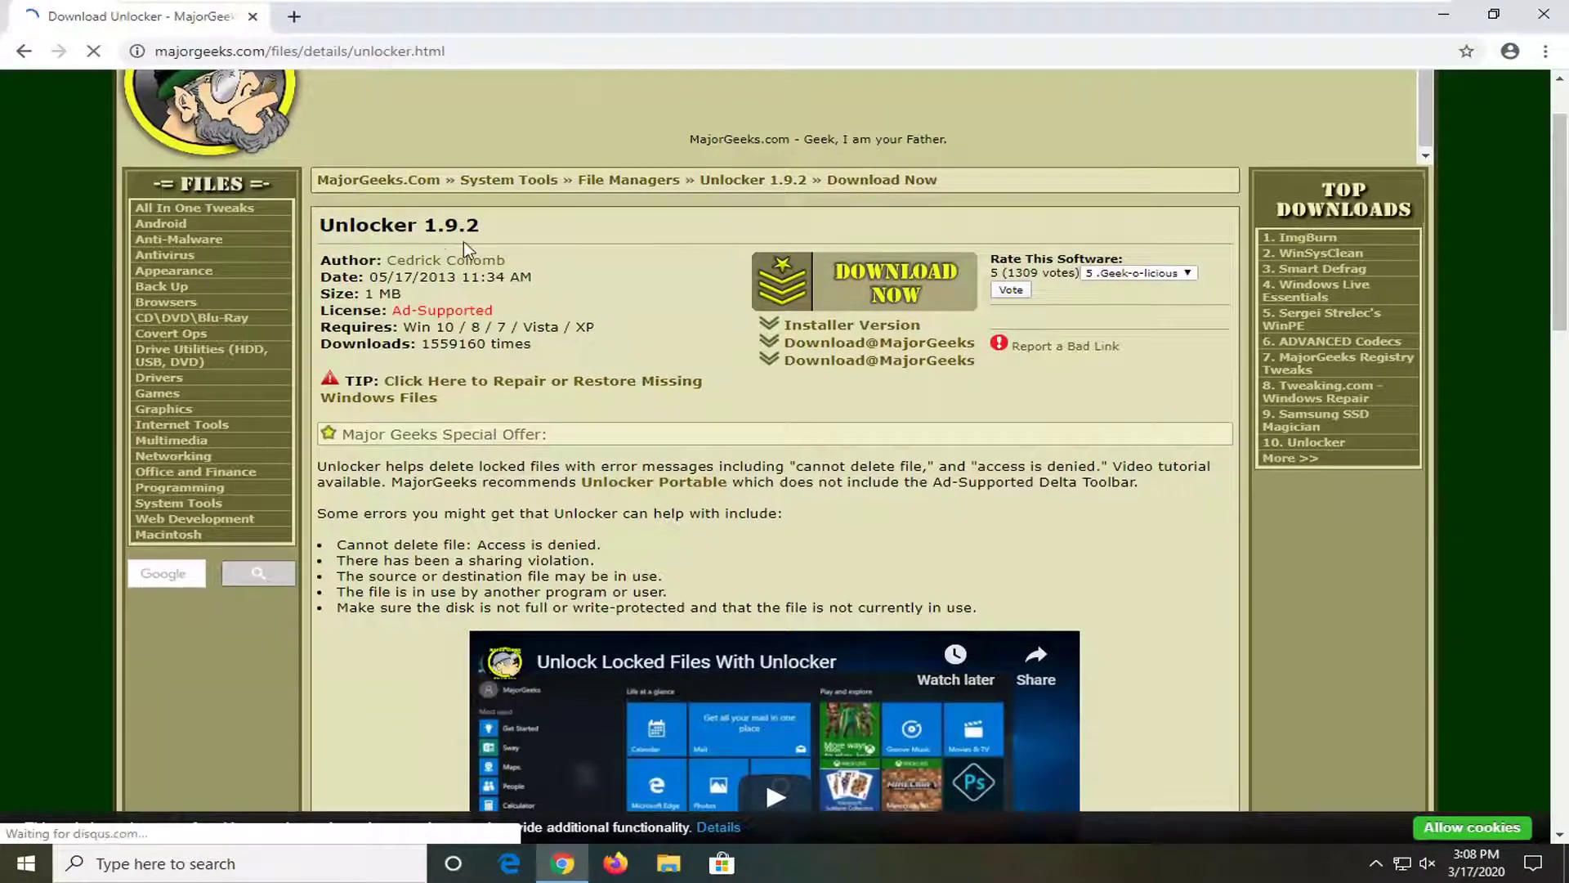
left_click(819, 176)
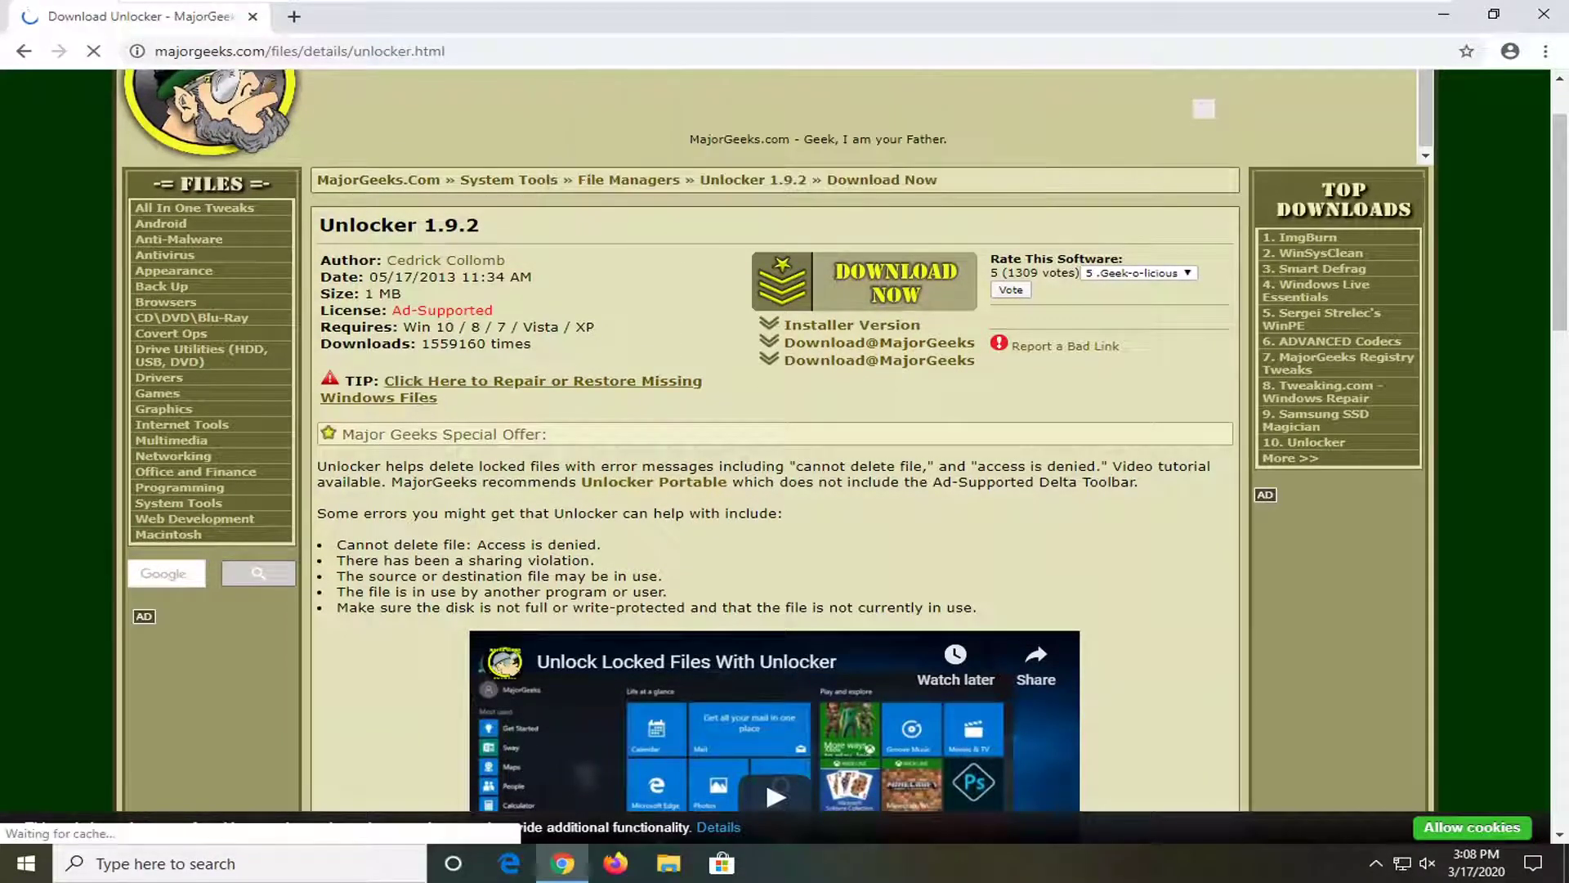
left_click_drag(487, 344, 439, 344)
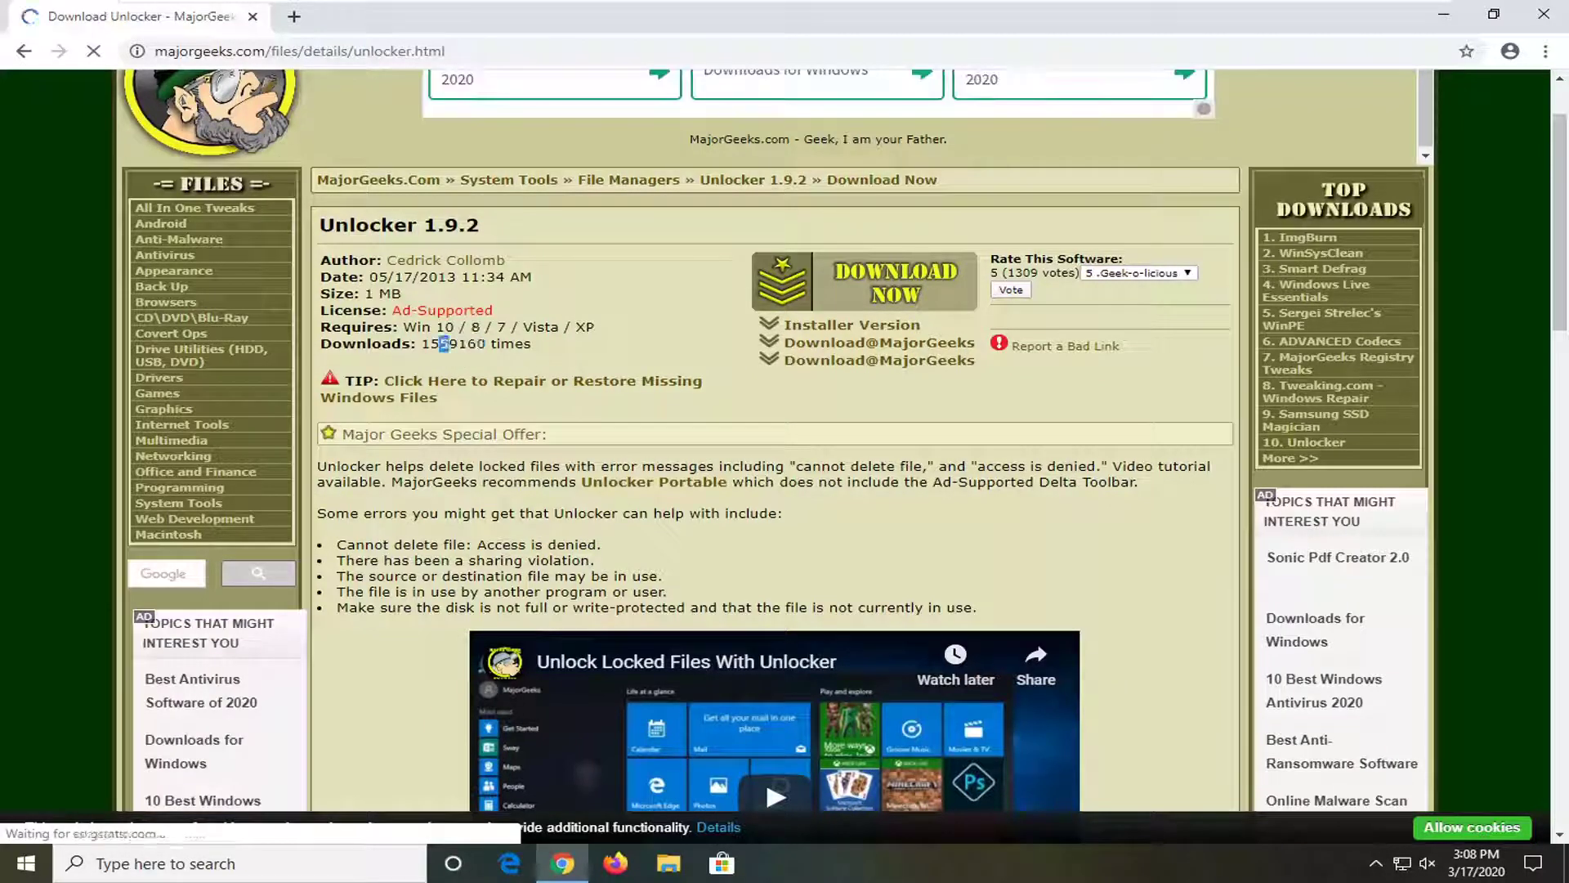
left_click(626, 352)
scroll(626, 352, "up", 1)
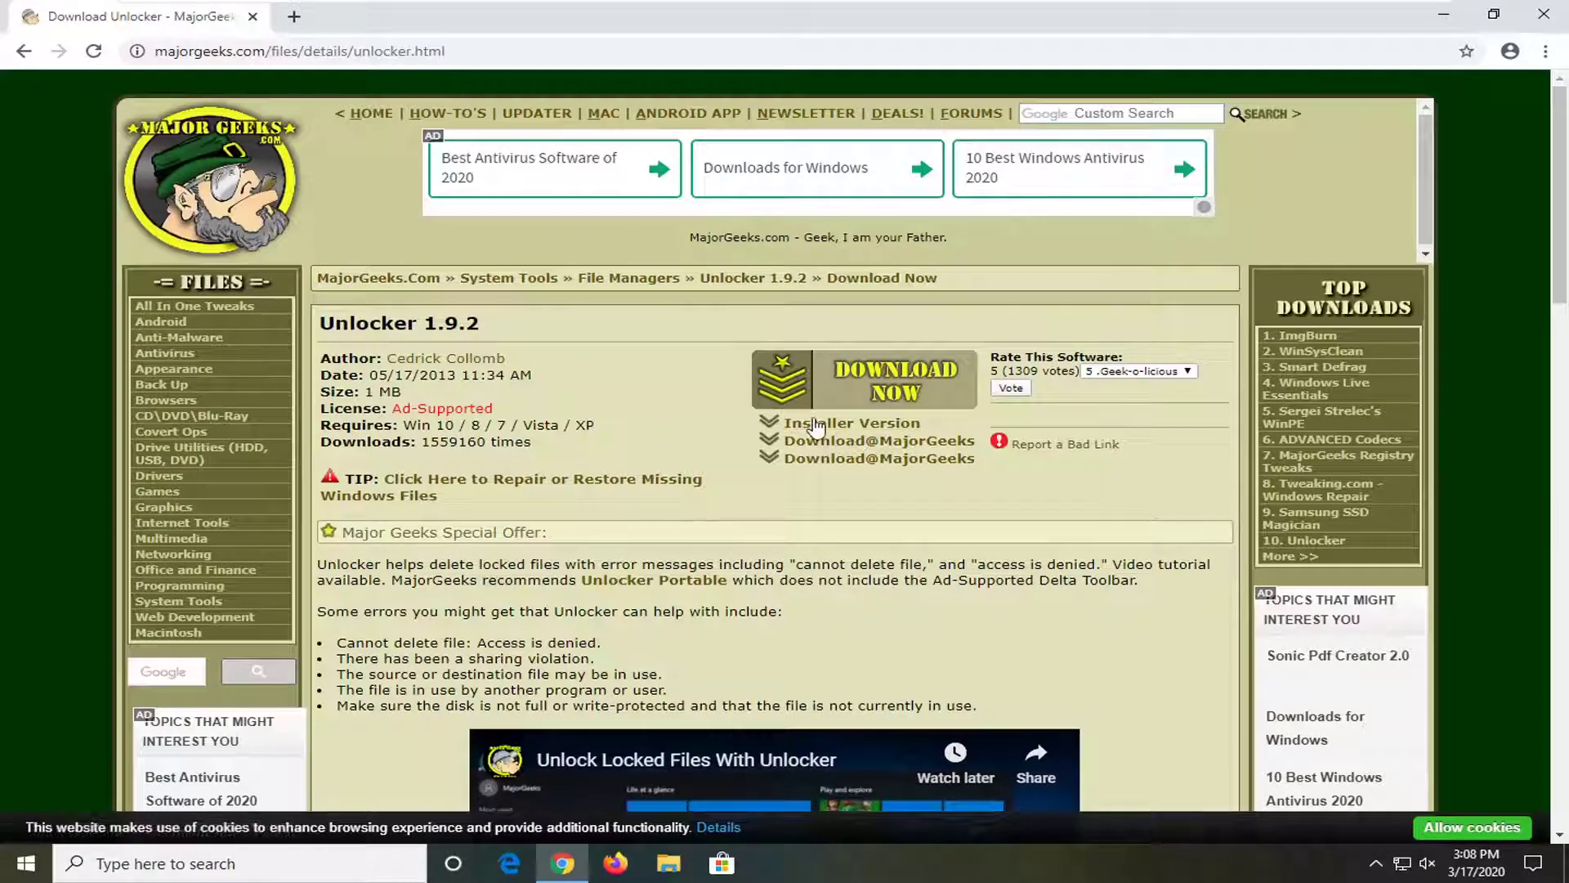
left_click(816, 425)
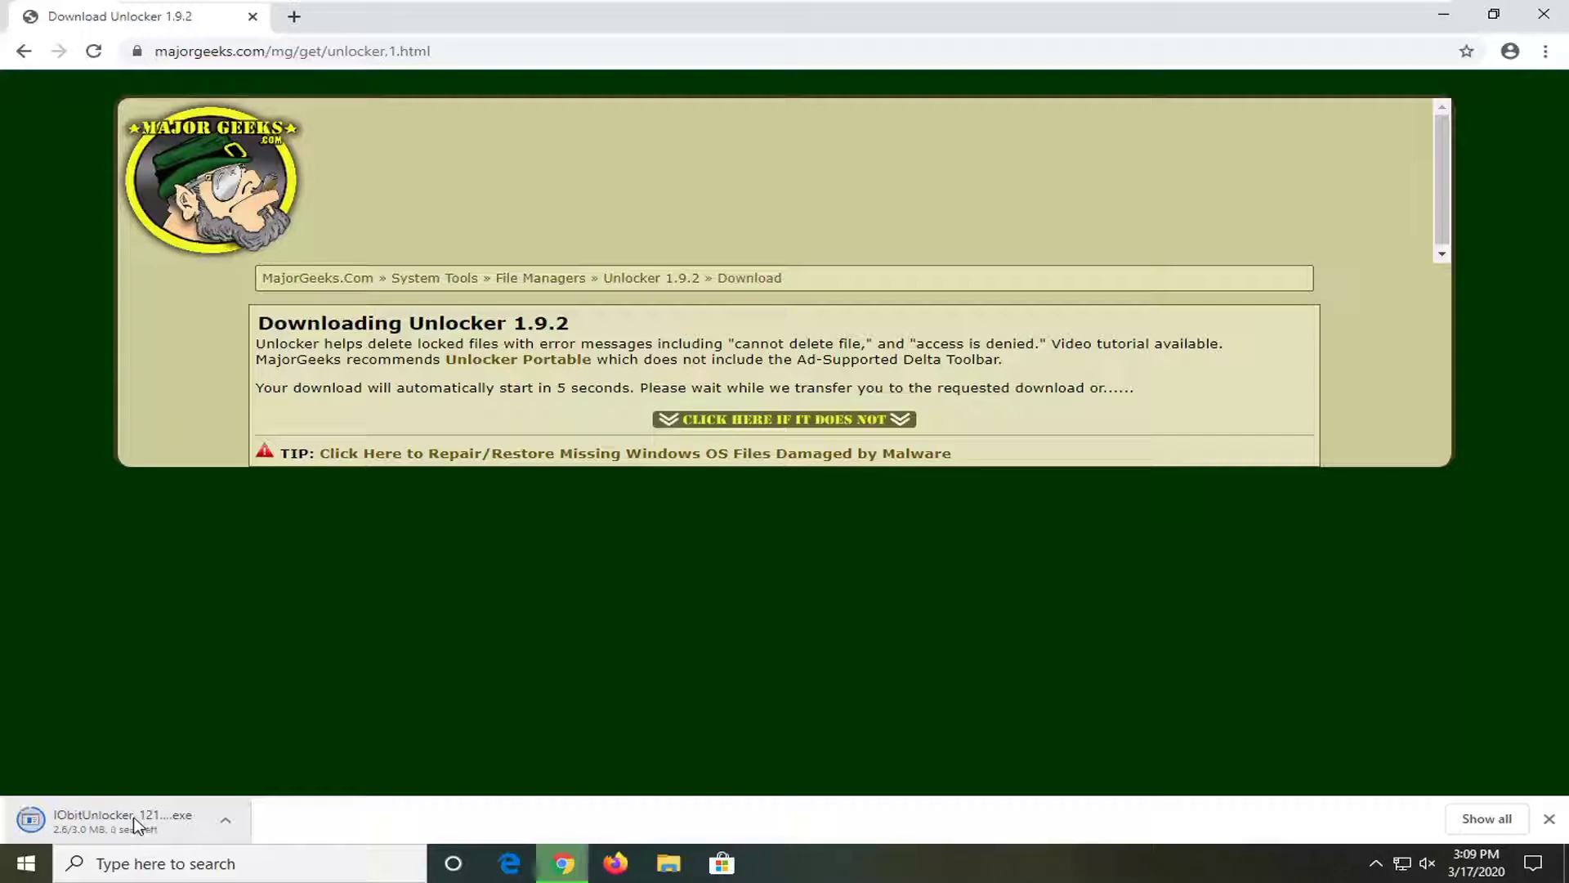
Open the downloaded IObitUnlocker installer, minimize Chrome, and allow the unverified publisher to run.
left_click(137, 825)
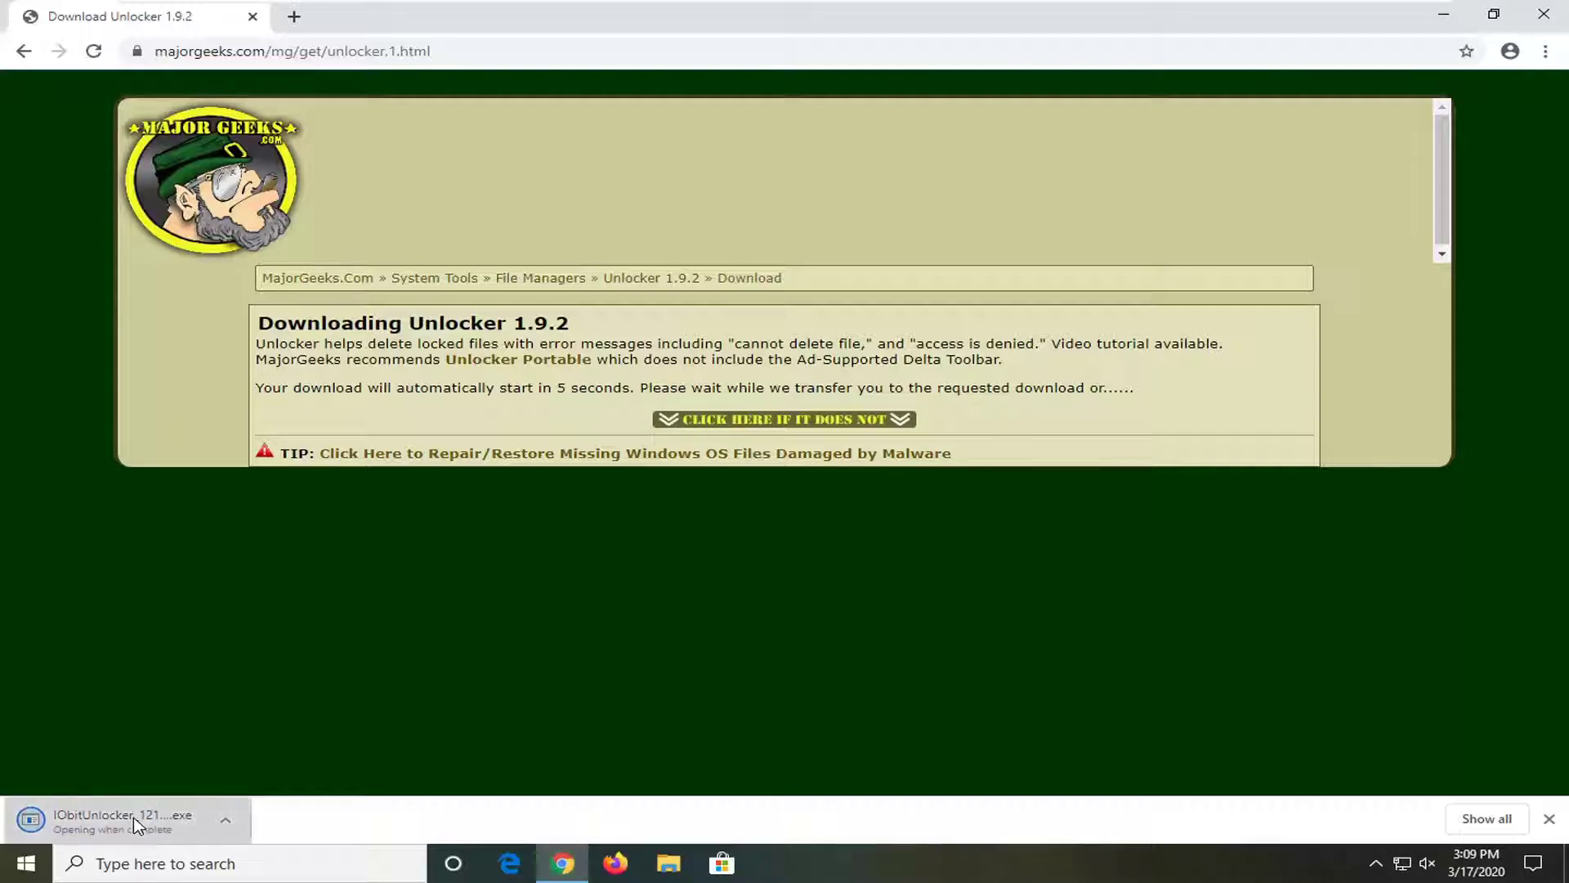
left_click(1443, 16)
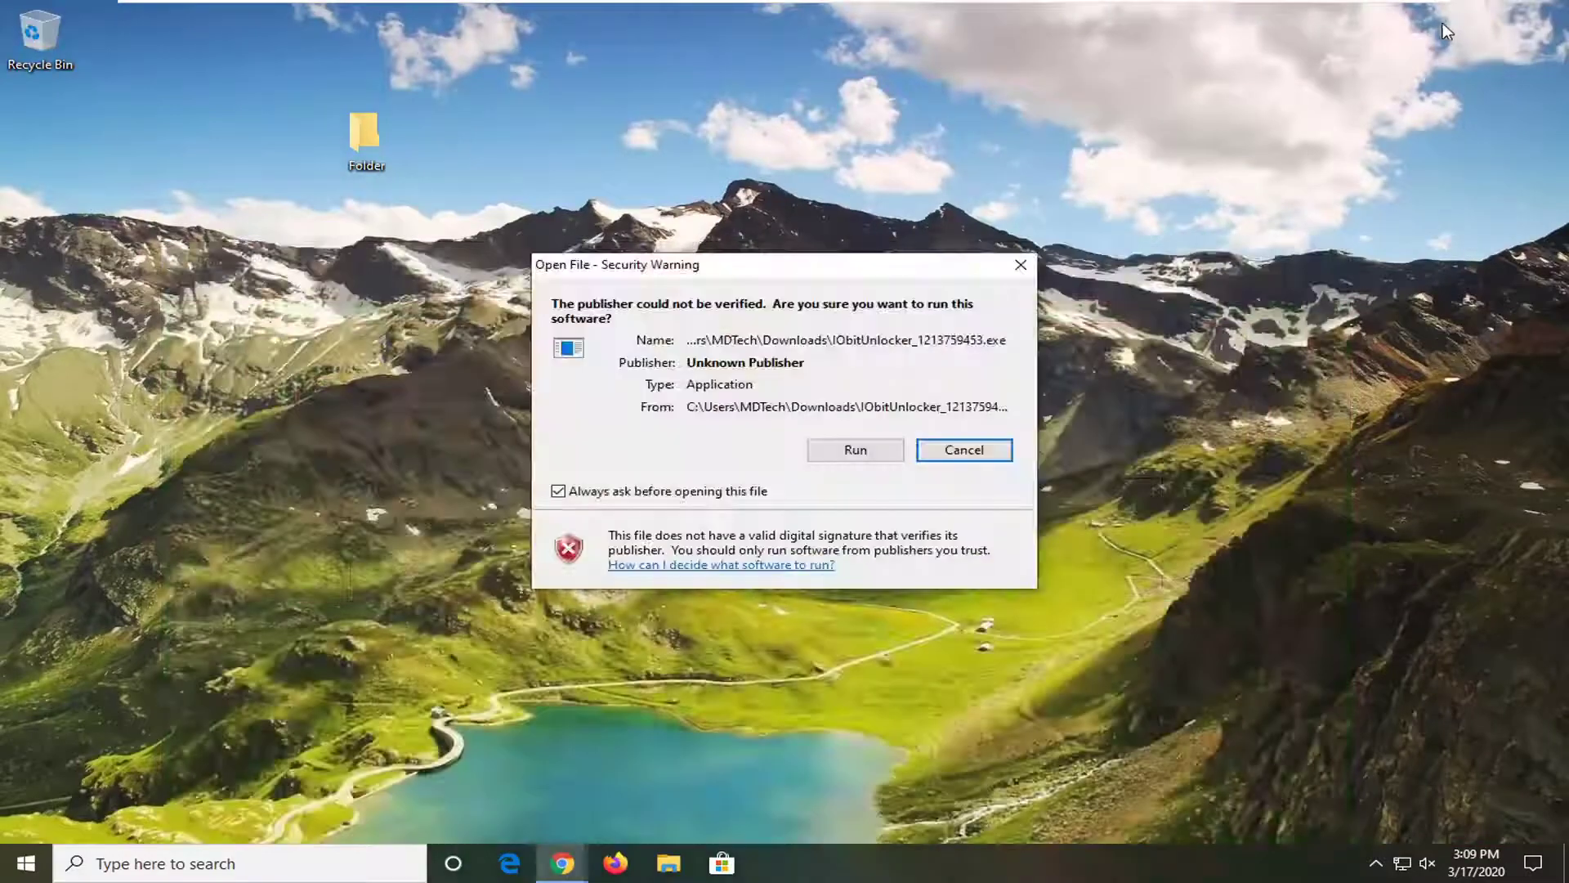
left_click(854, 451)
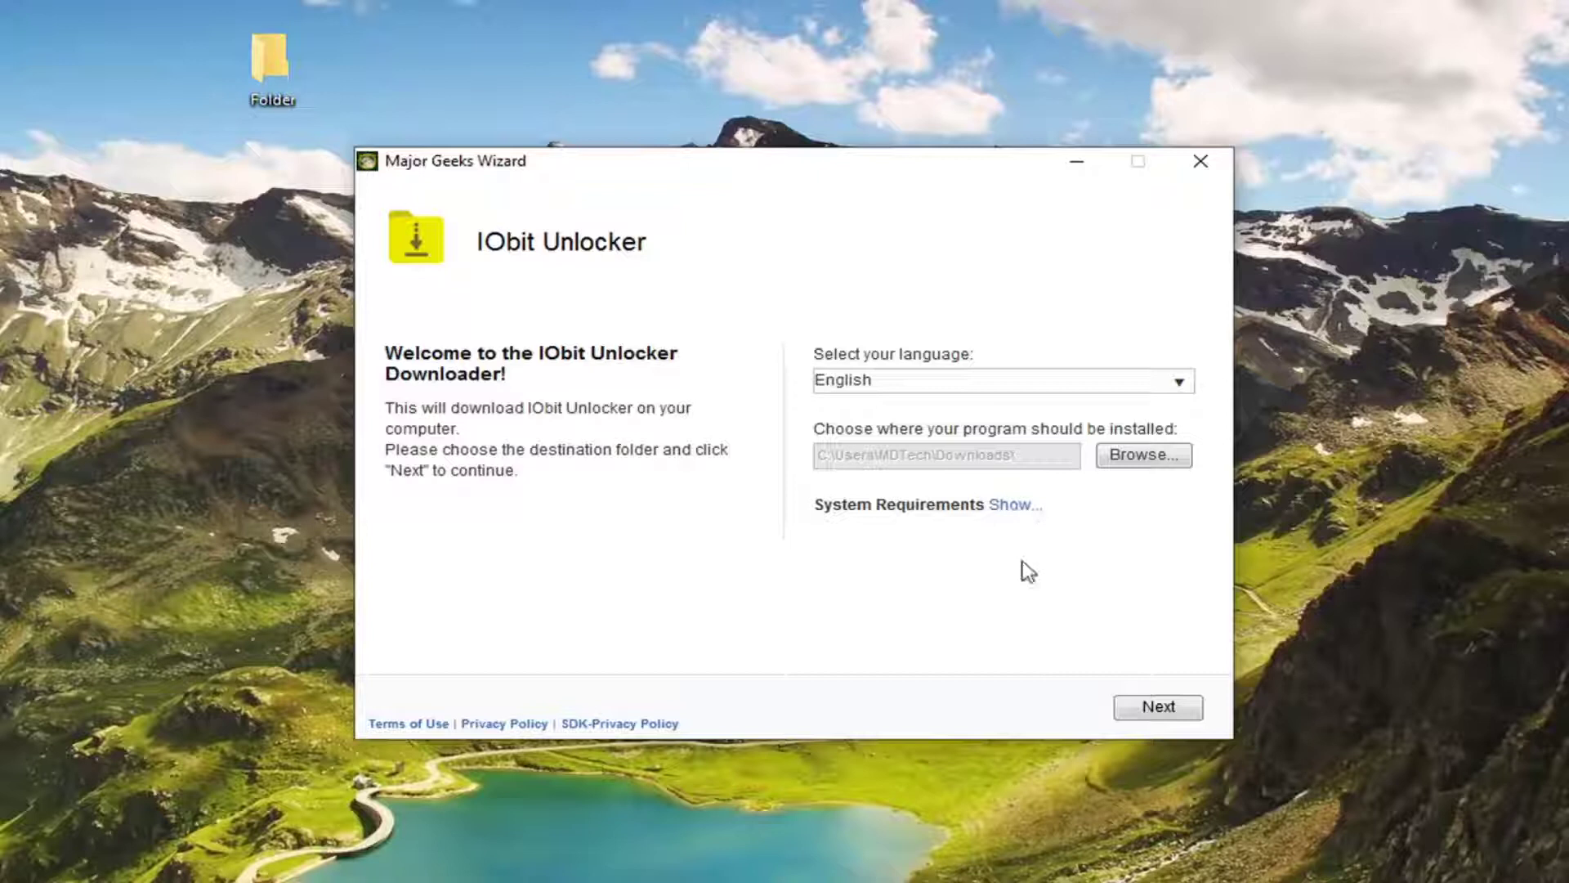
Skip the Avast offer in Major Geeks Wizard and finish downloading IObit Unlocker 1.1.2.1.
left_click(1152, 717)
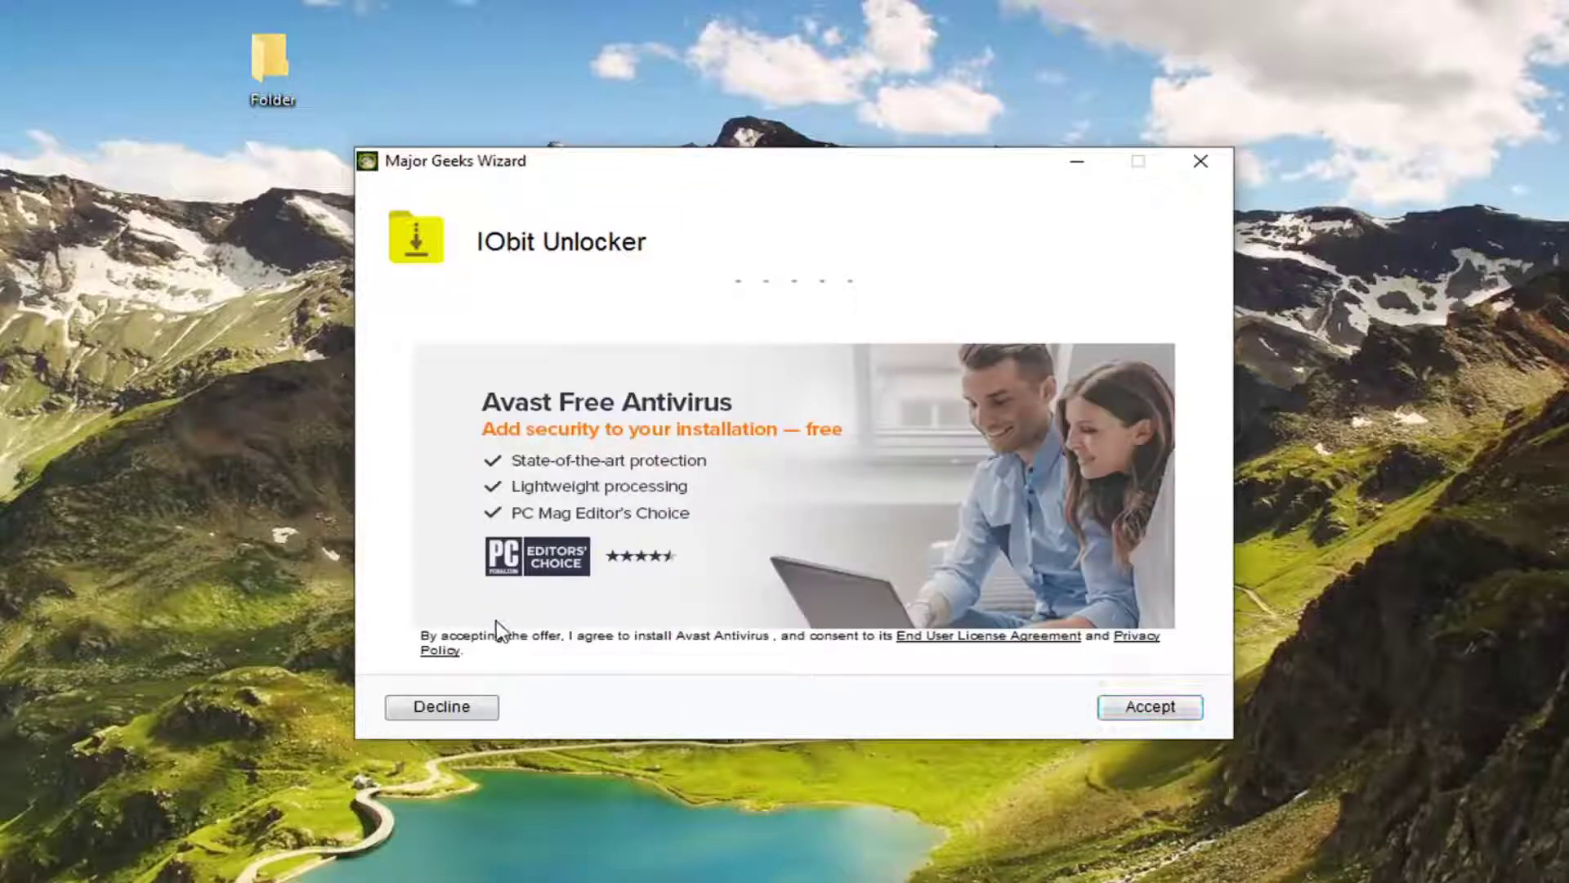
left_click(441, 708)
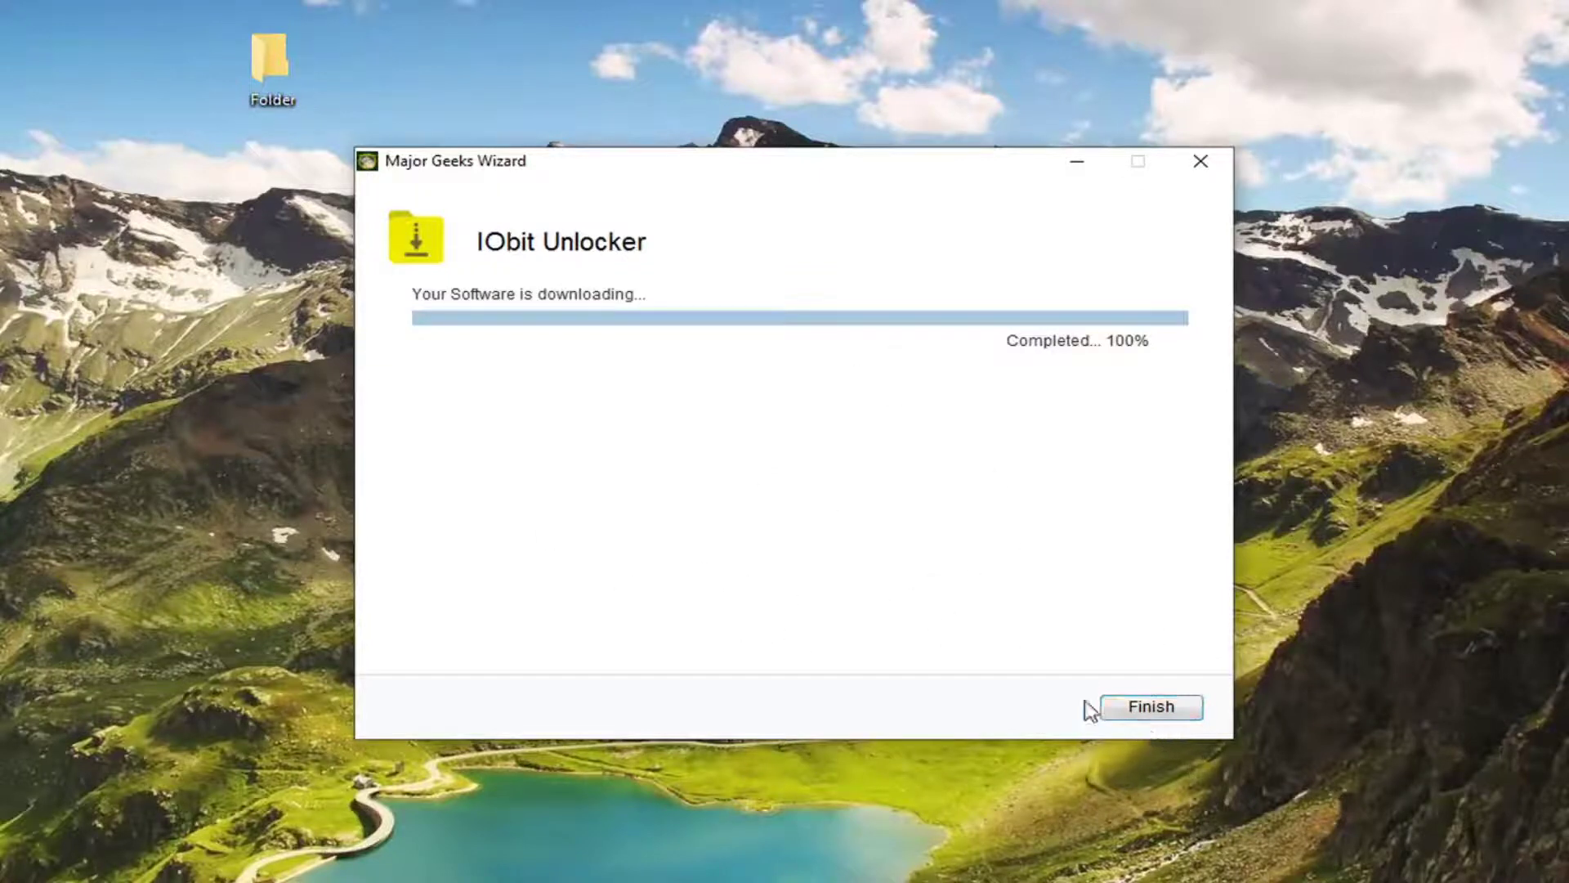
left_click(1158, 712)
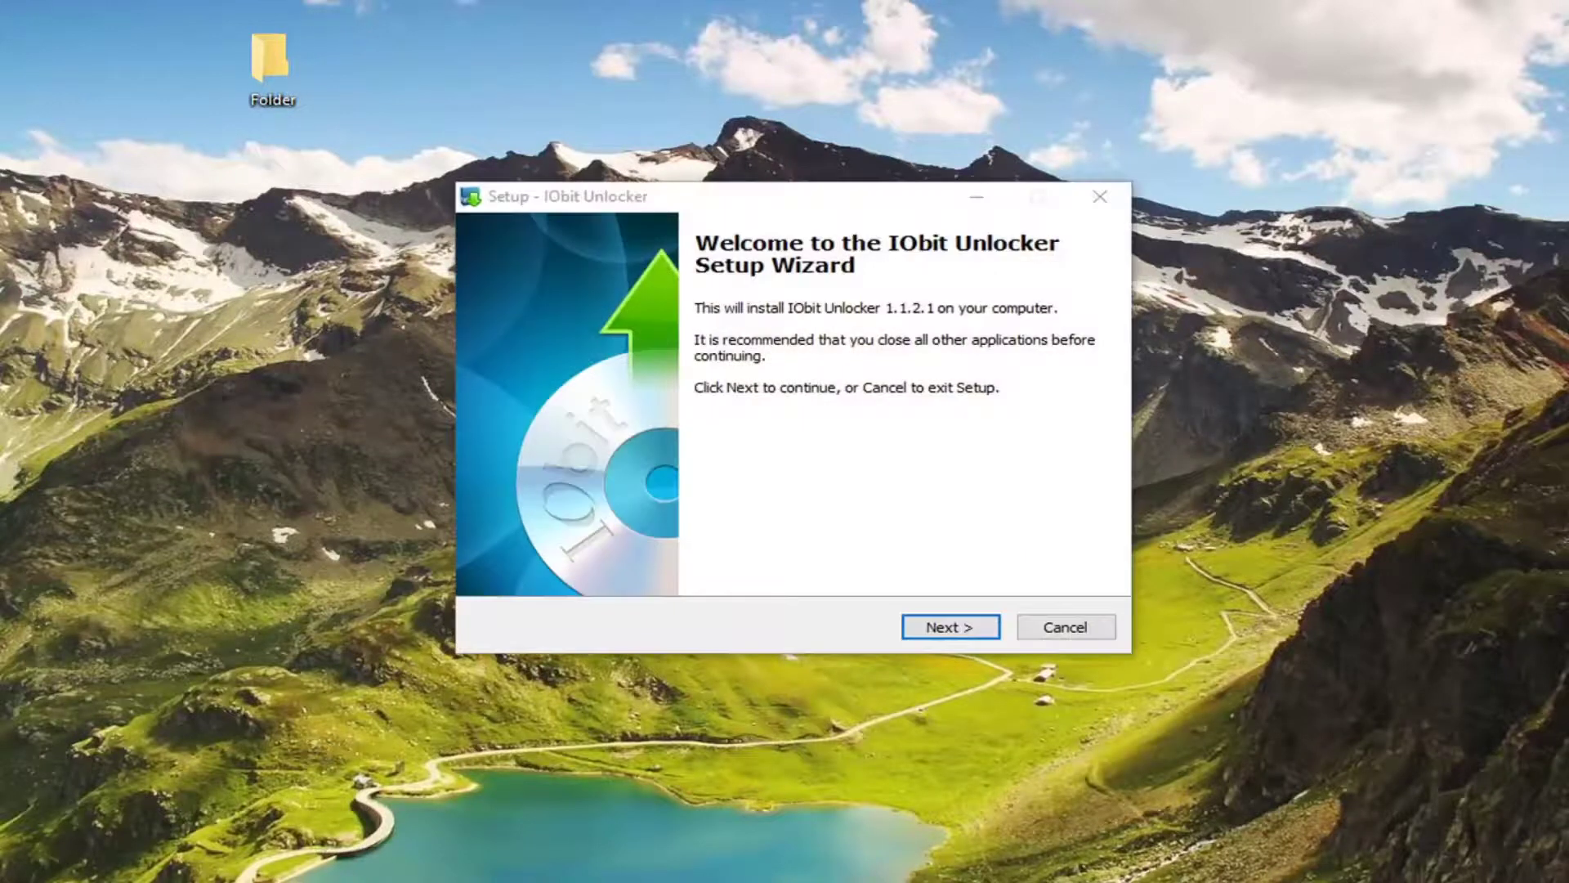
Install IObit Unlocker to the default folder without the IObit bookmark, then launch it.
left_click(939, 634)
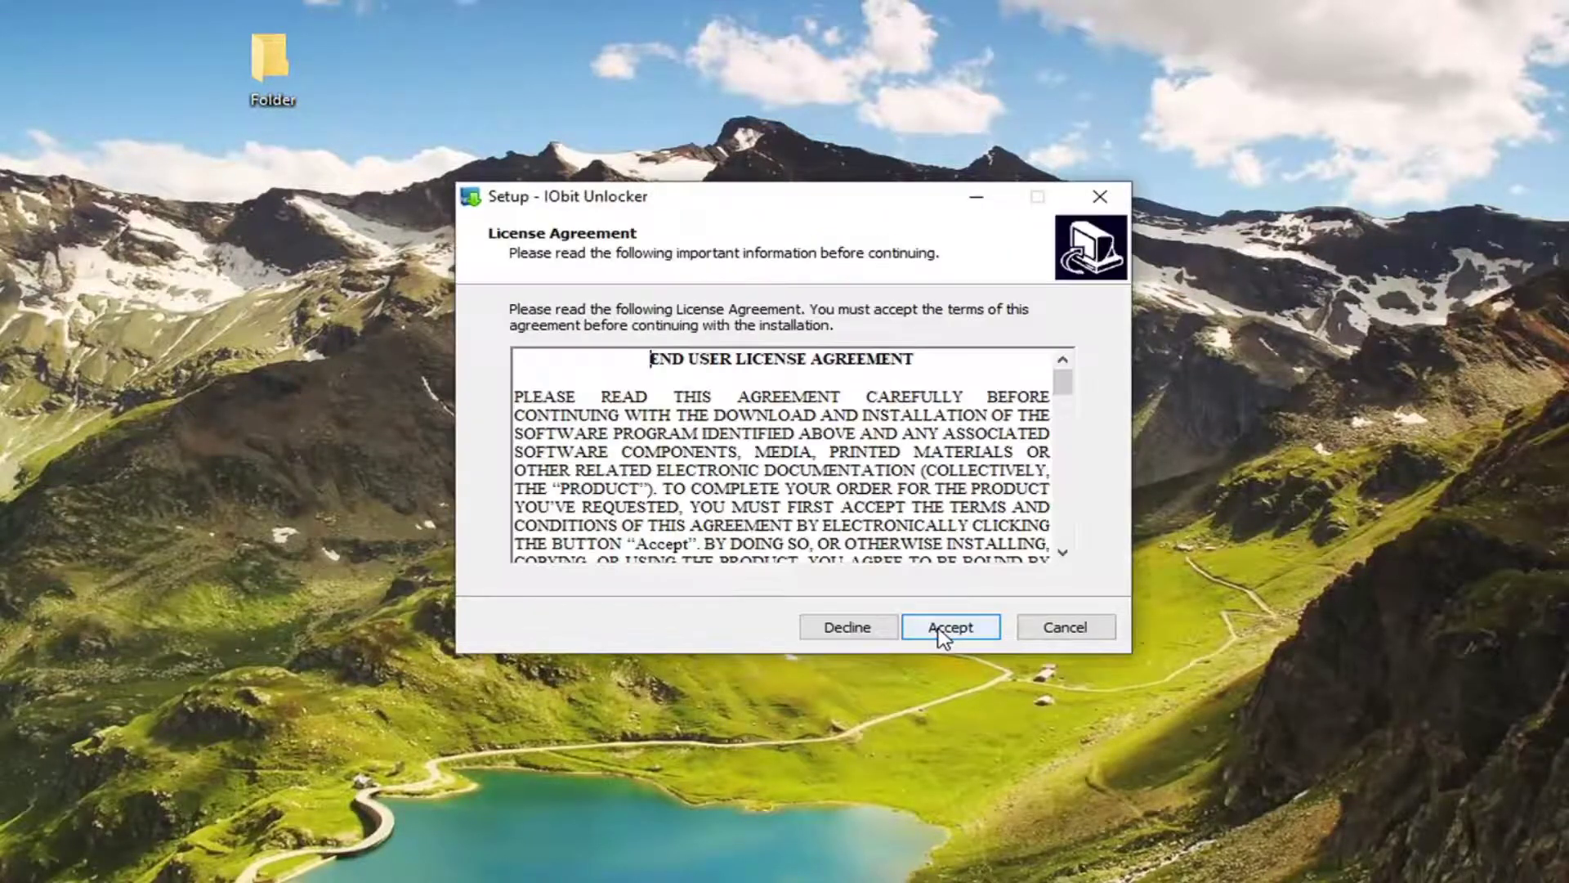
left_click(957, 634)
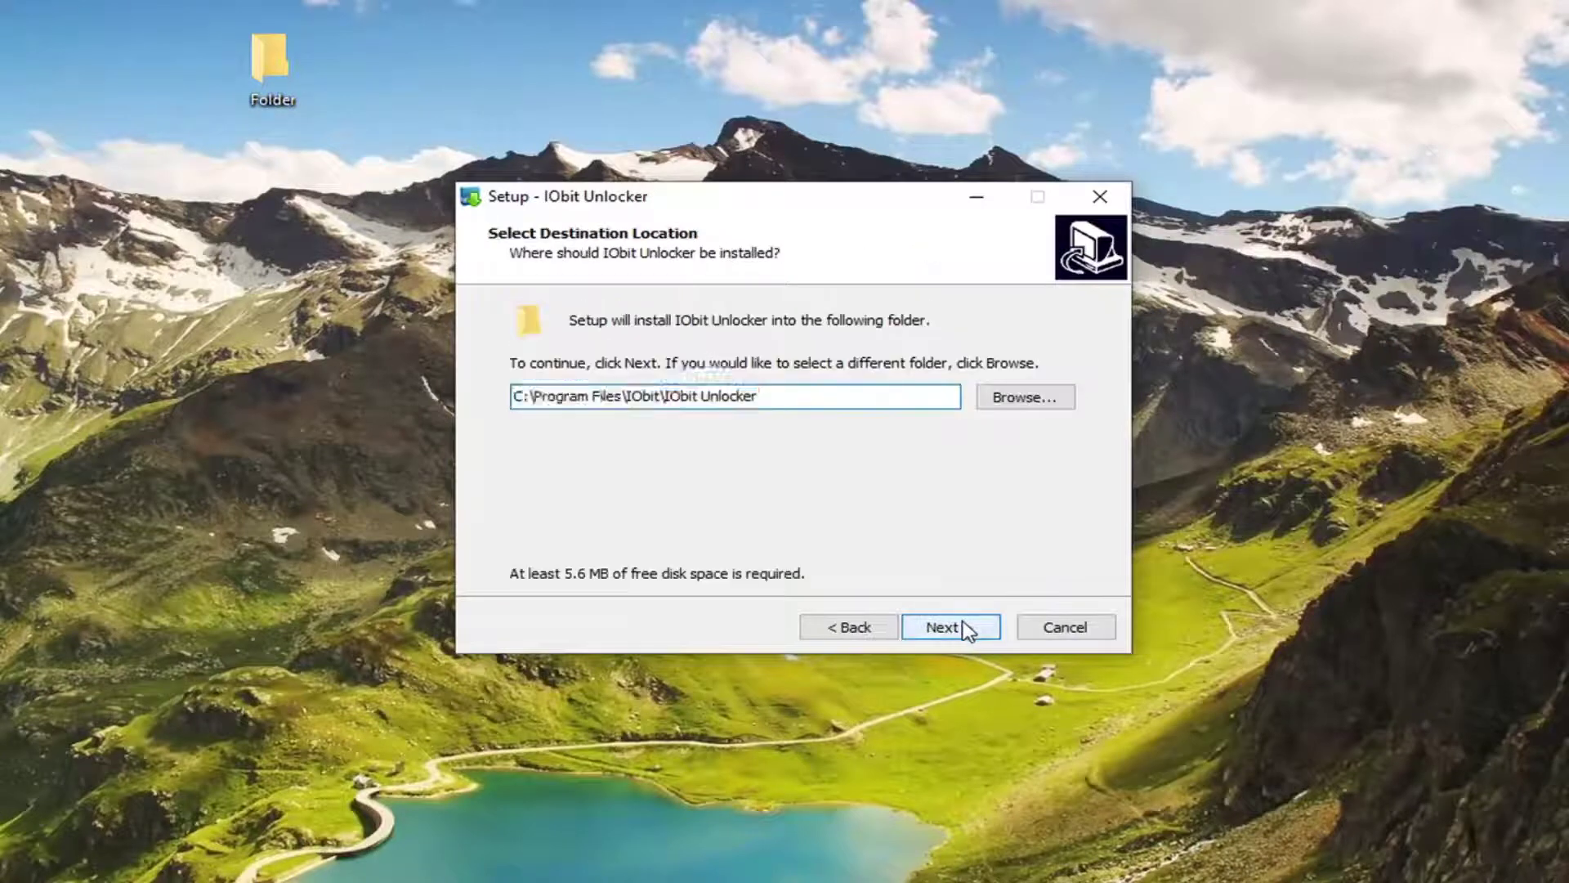
left_click(966, 632)
left_click(682, 415)
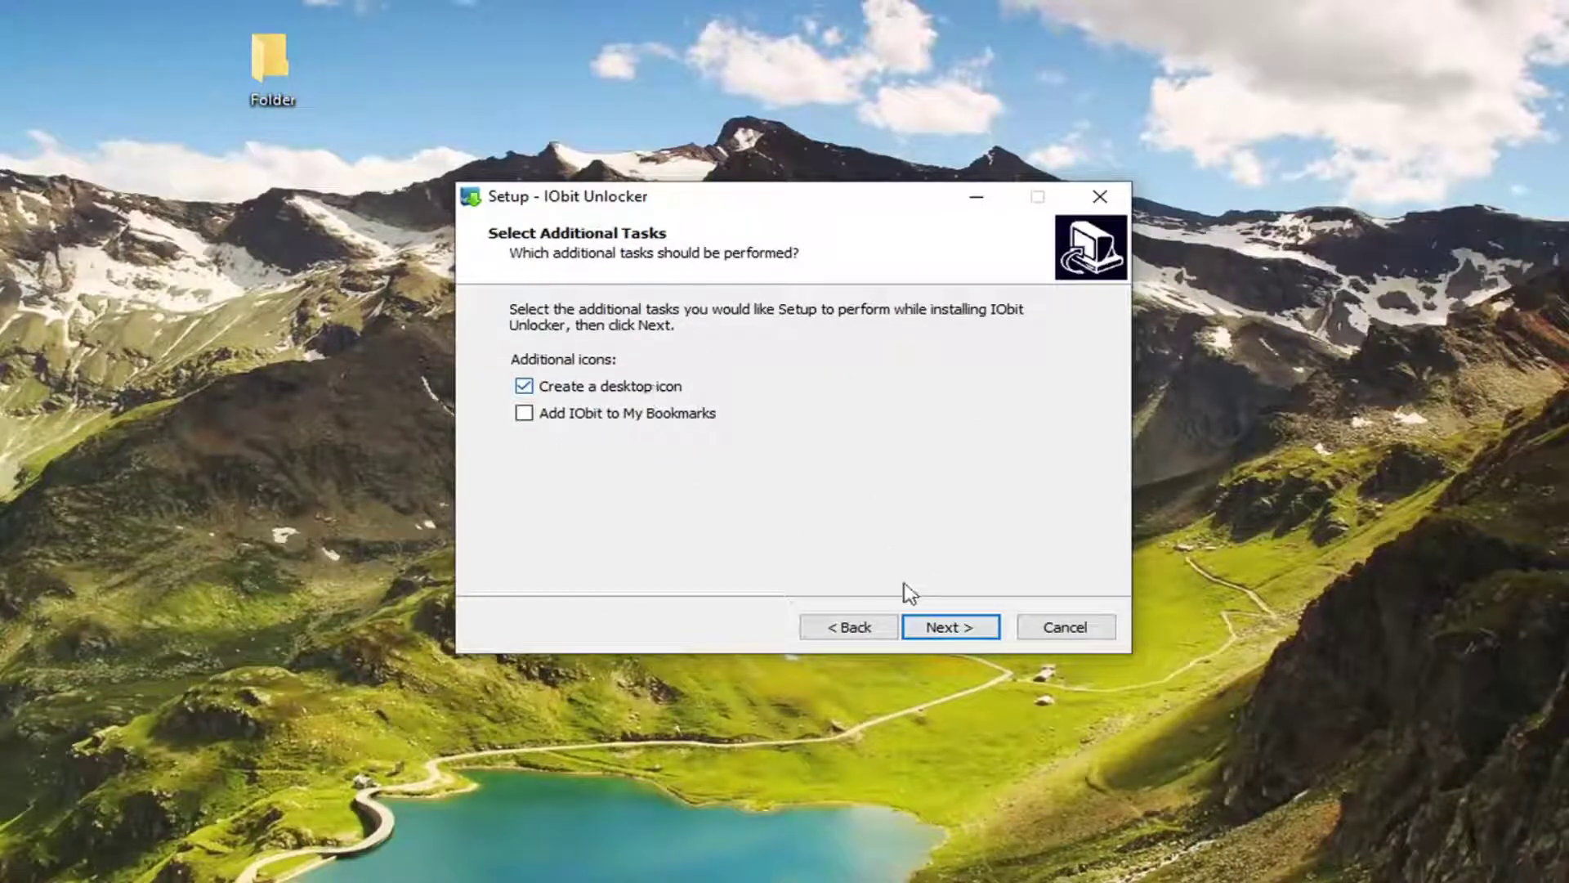
left_click(944, 627)
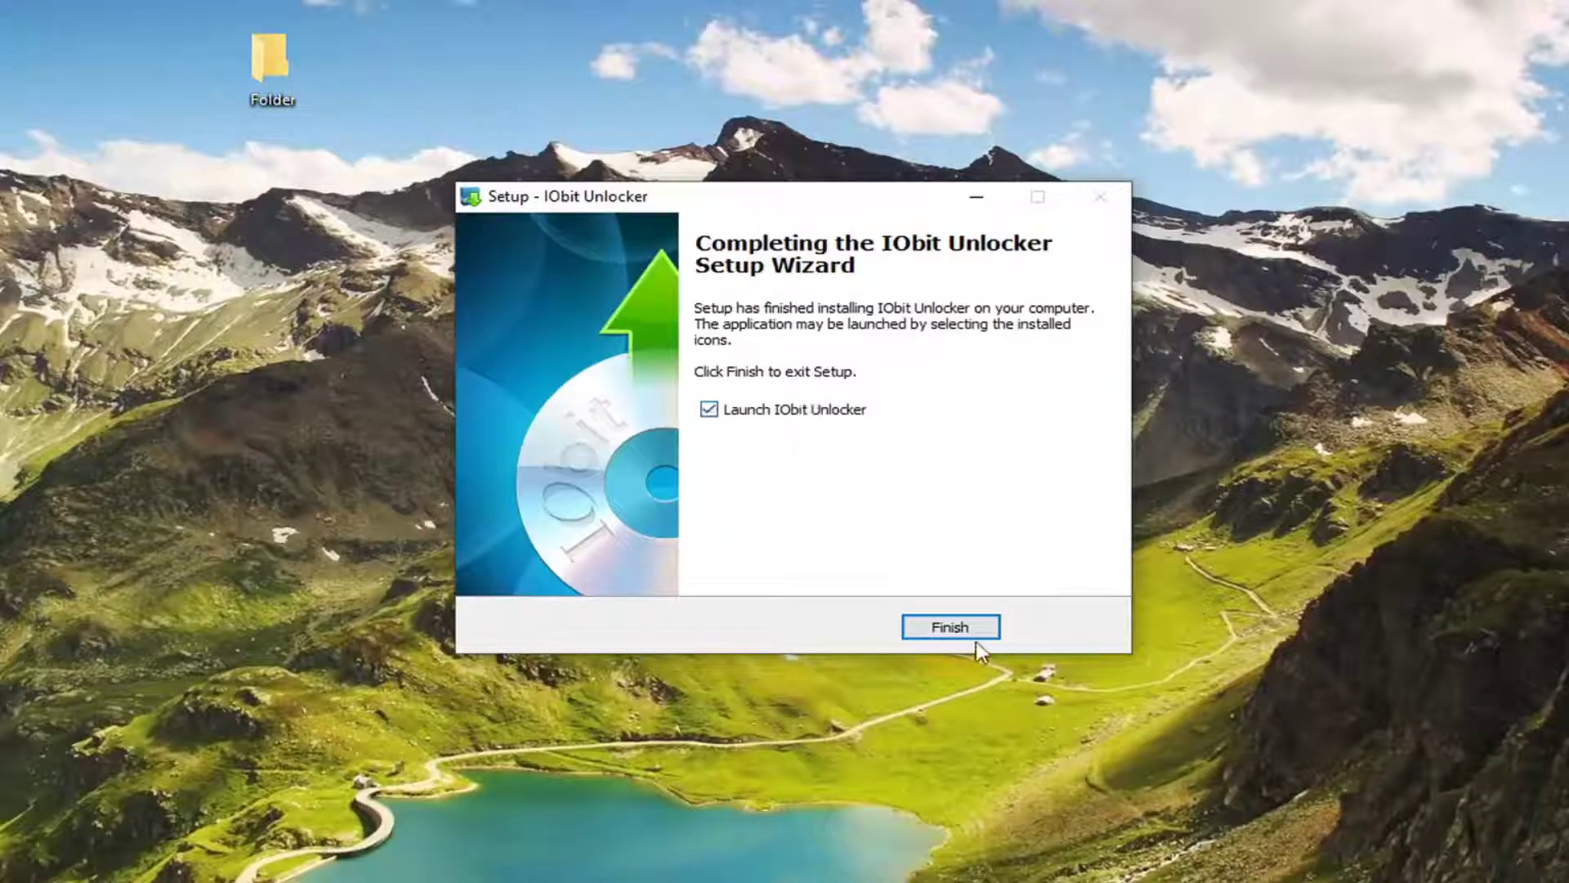
left_click(953, 626)
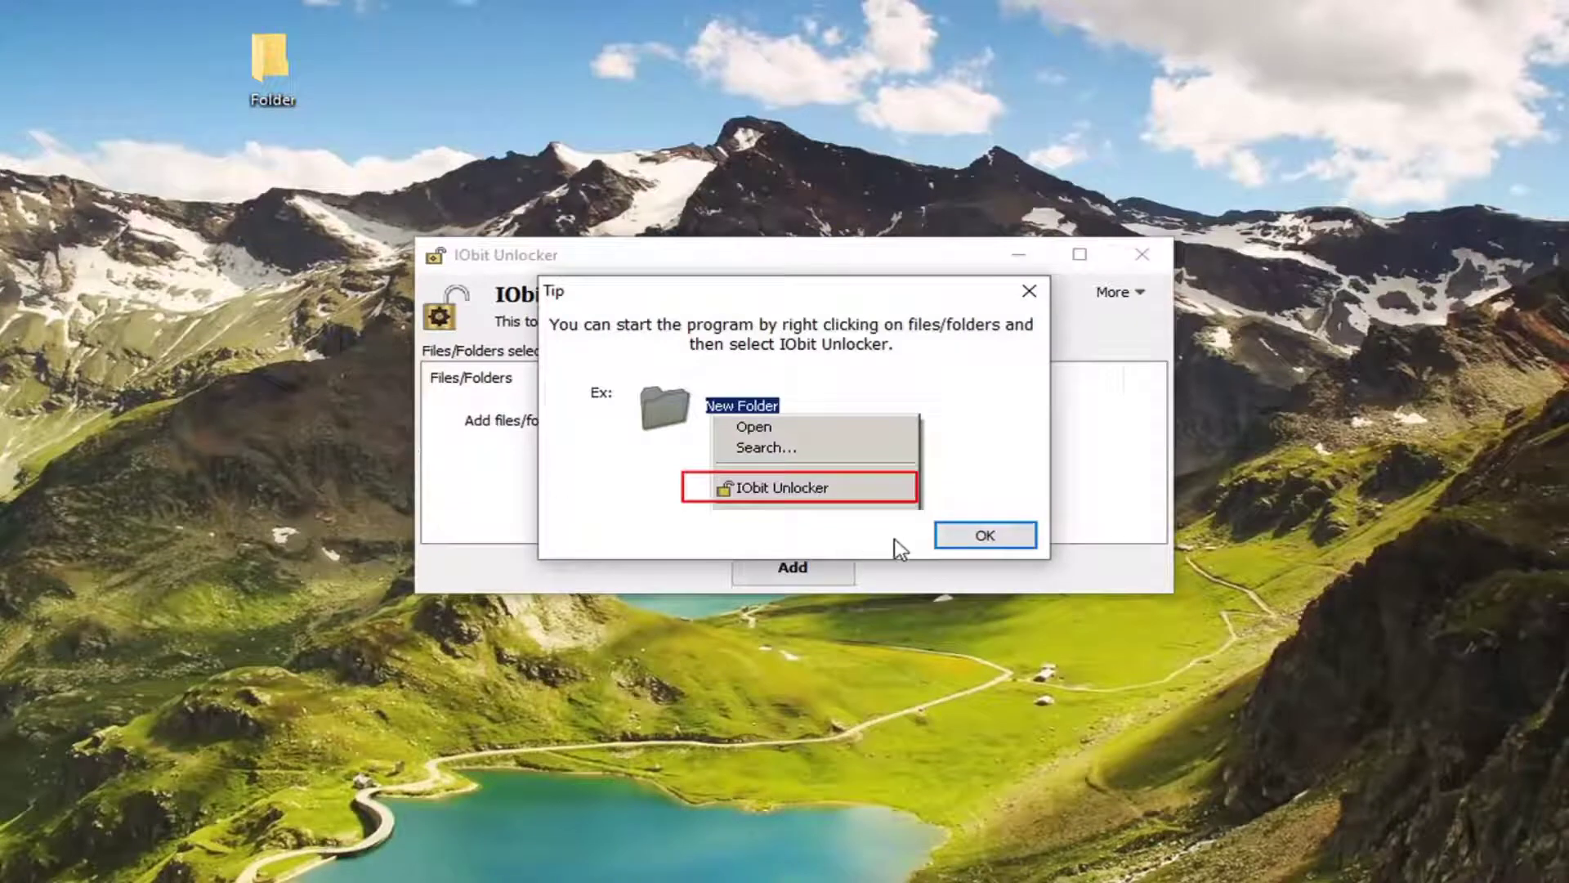
Dismiss the tip and add Desktop > Folder to IObit Unlocker's list.
left_click(985, 535)
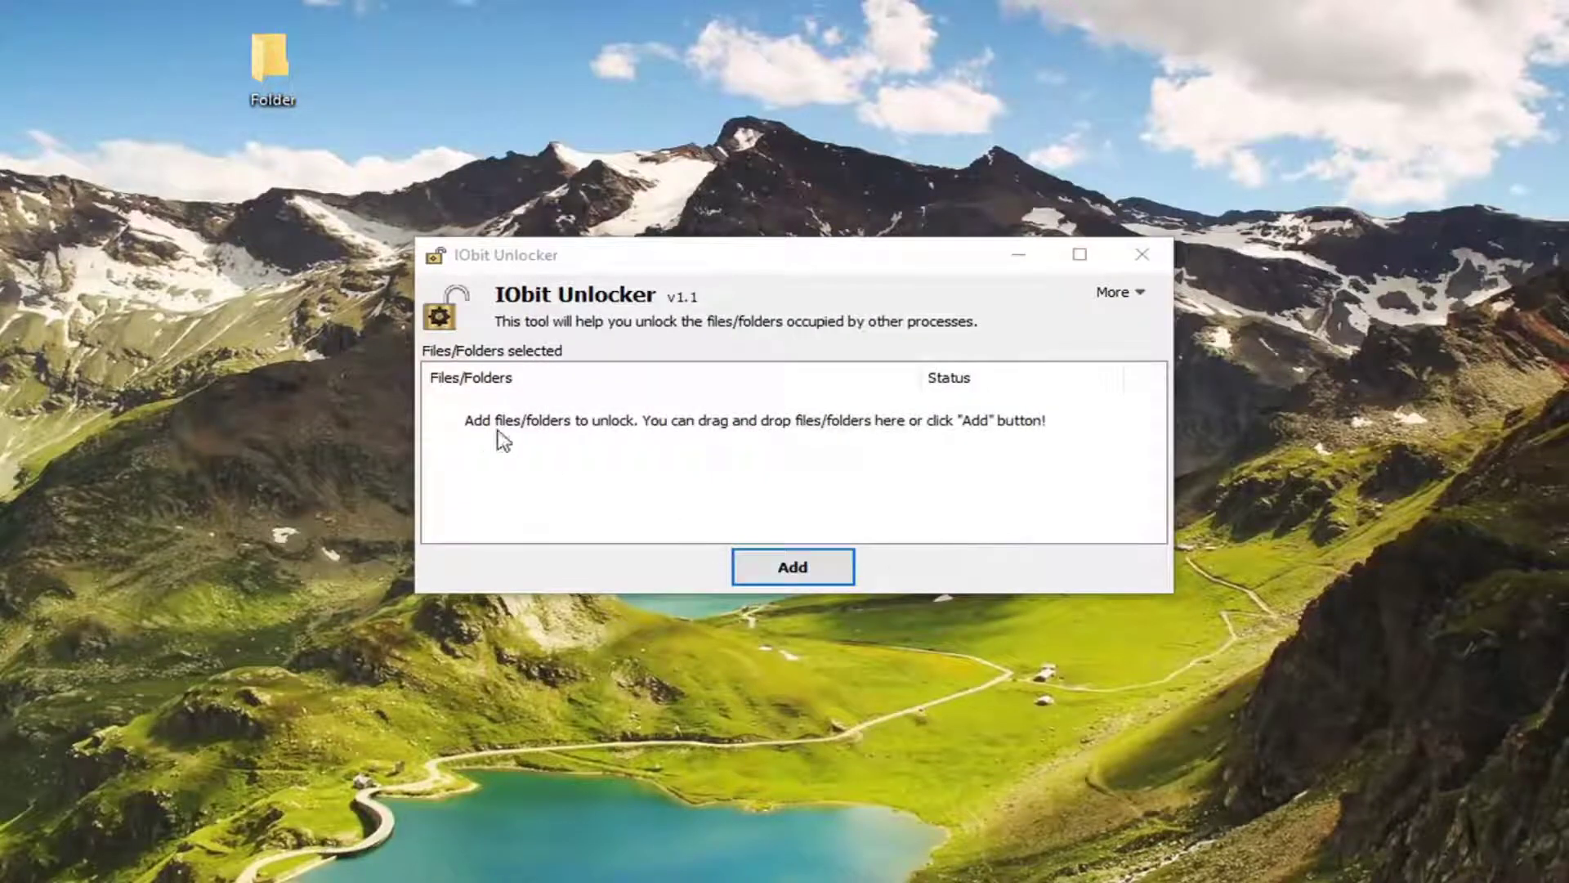
left_click(799, 582)
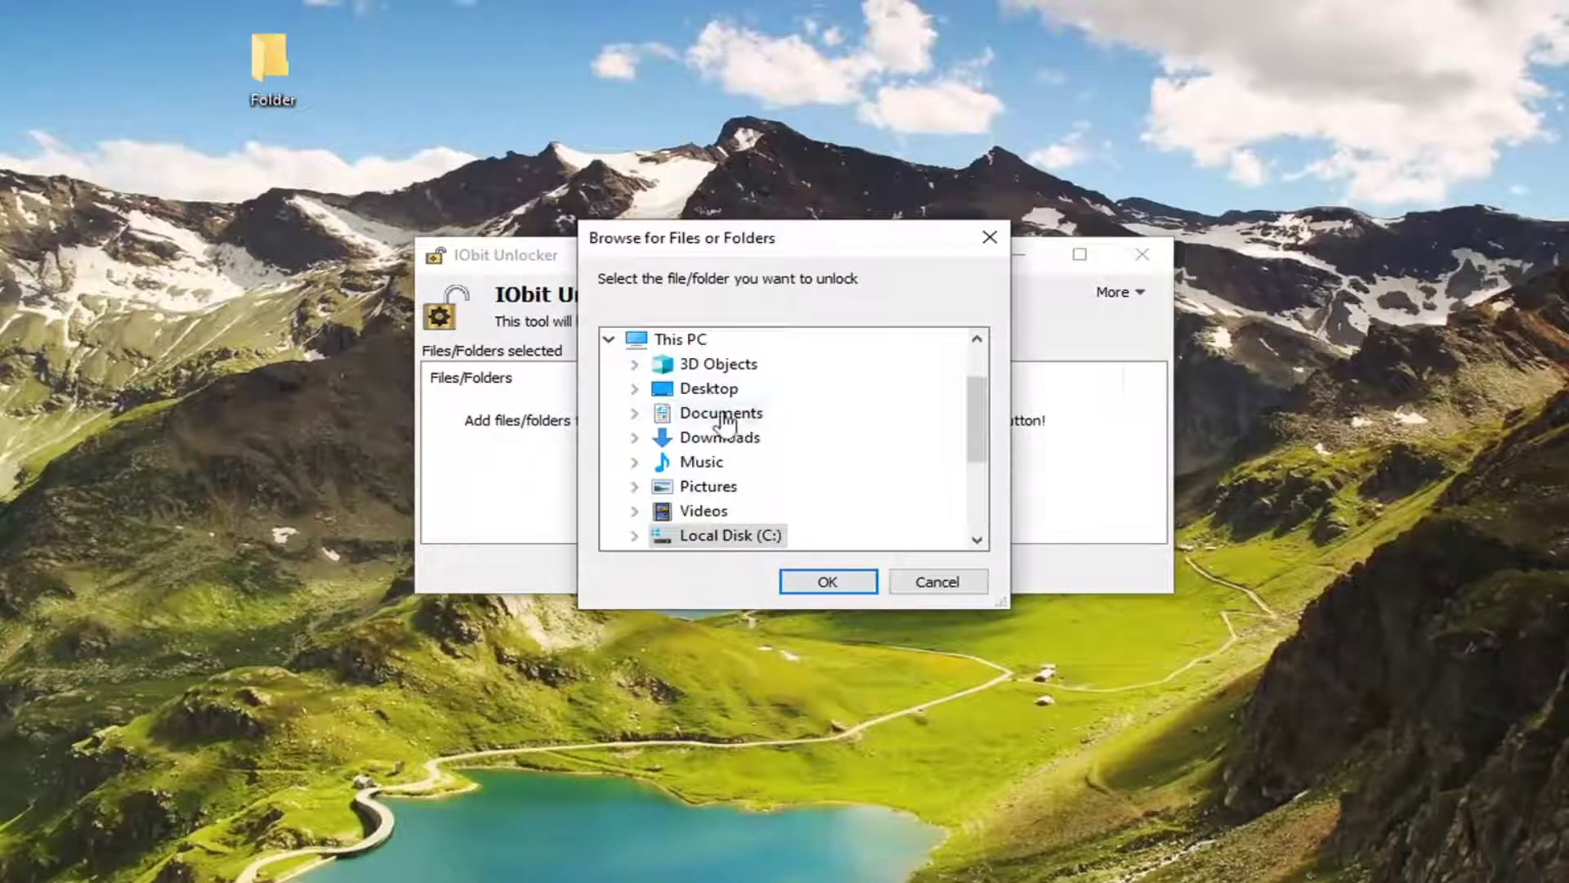
left_click(703, 390)
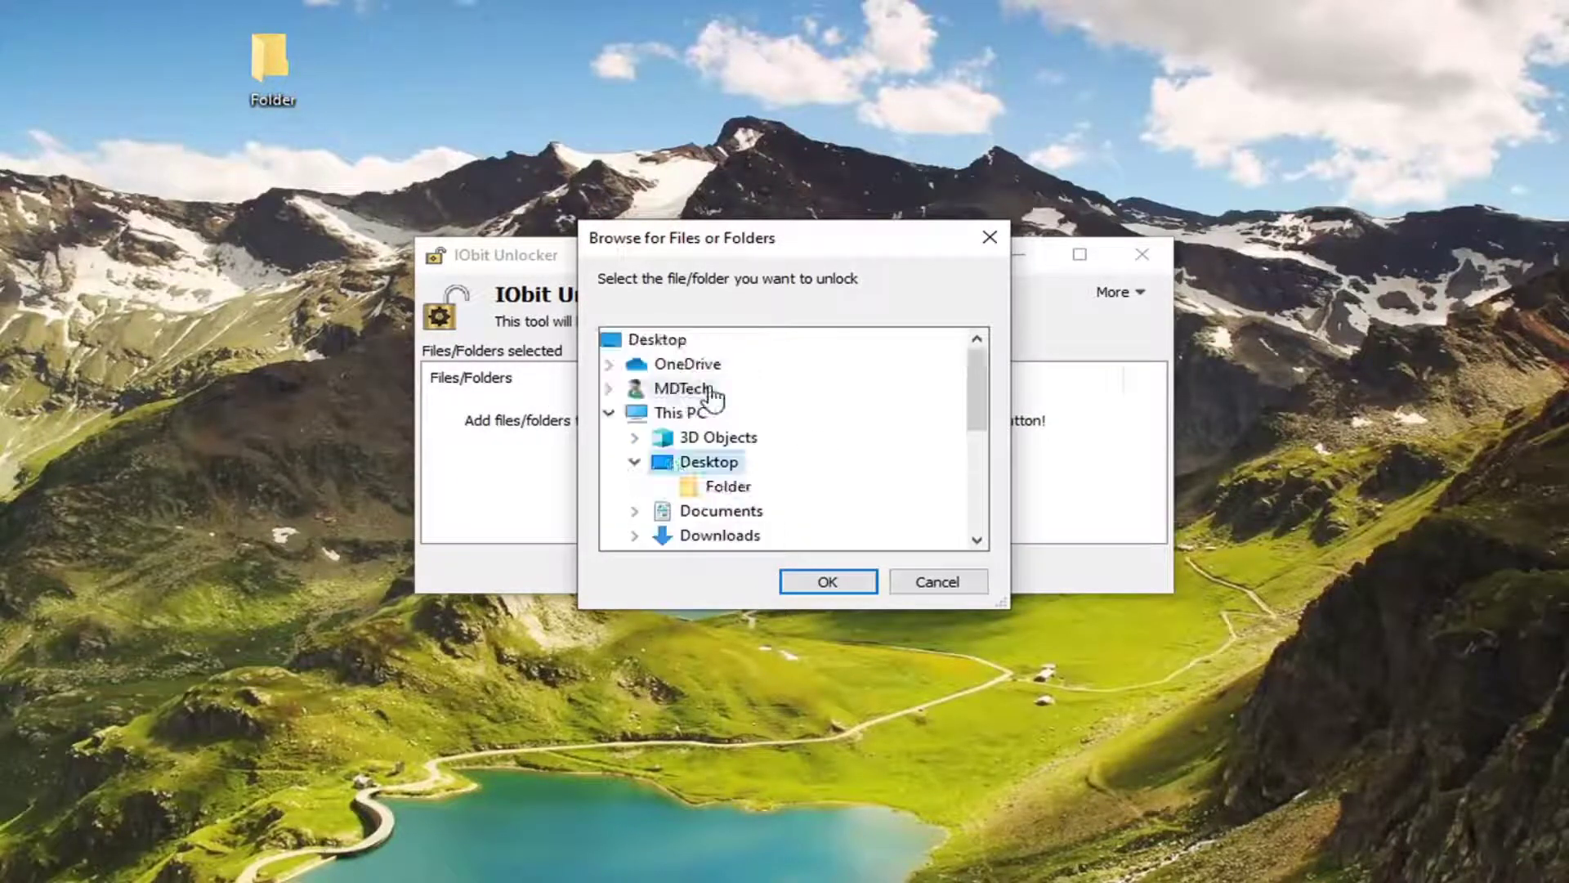
left_click(719, 487)
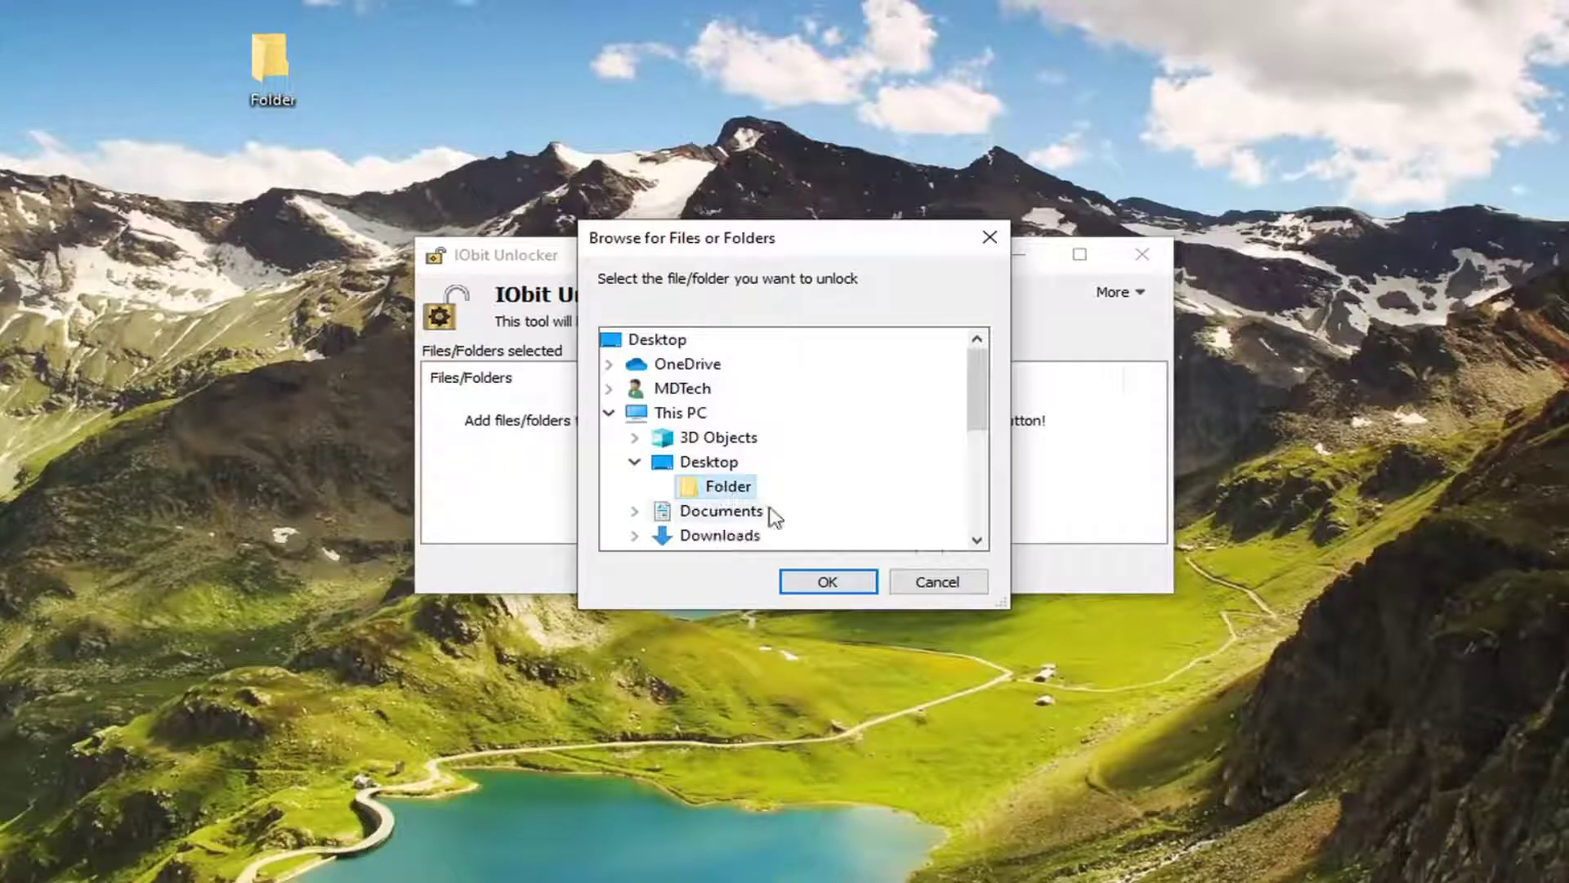
left_click(823, 590)
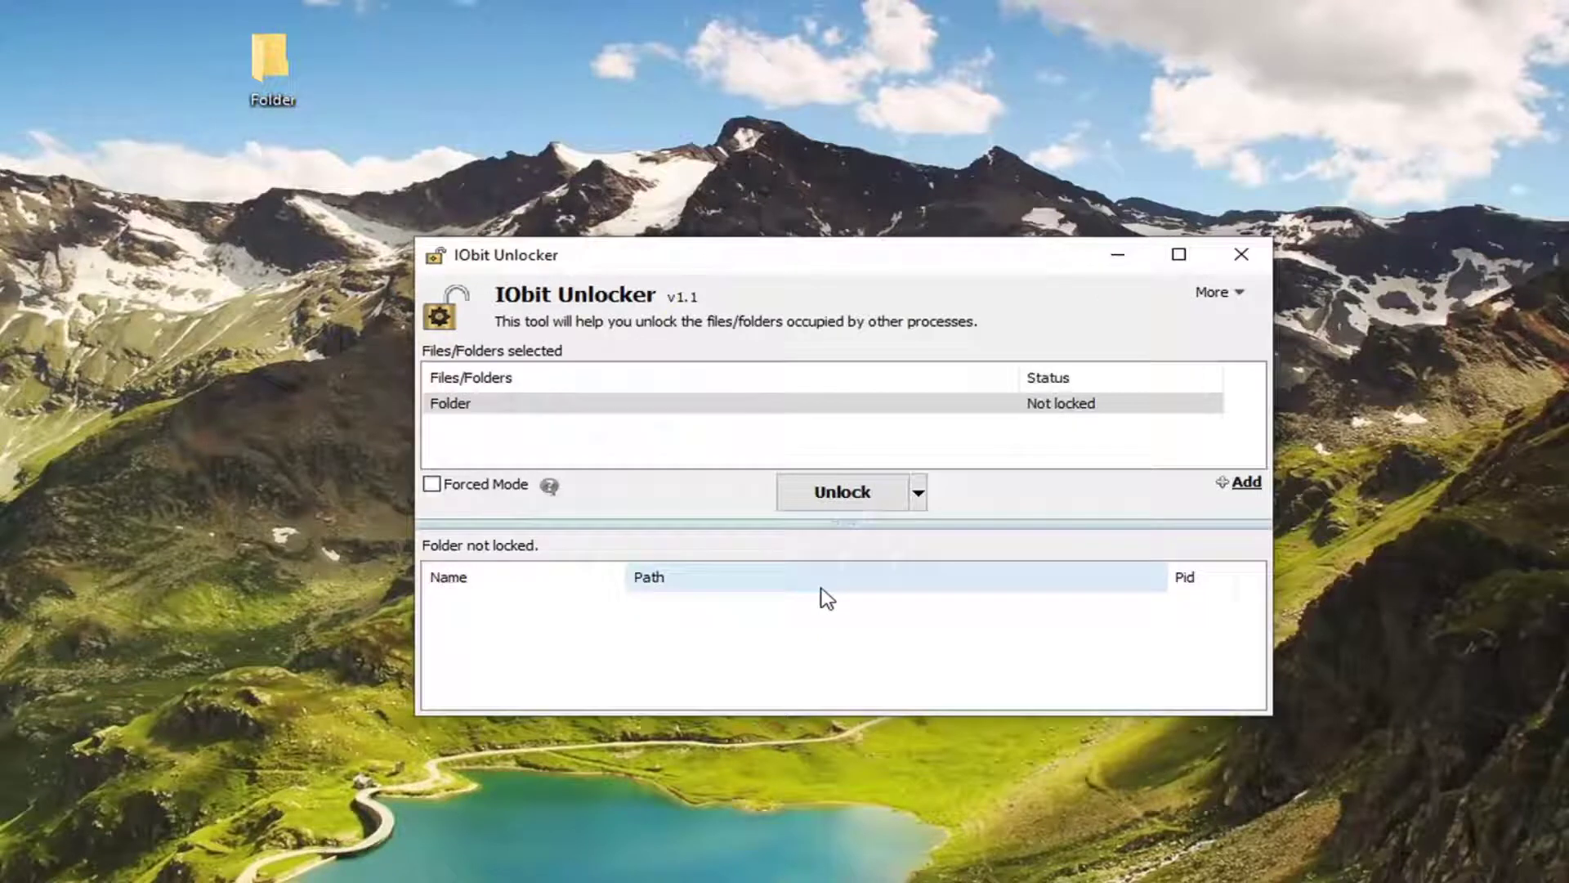
Unlock Folder, then close the empty Folder window in File Explorer.
left_click(841, 500)
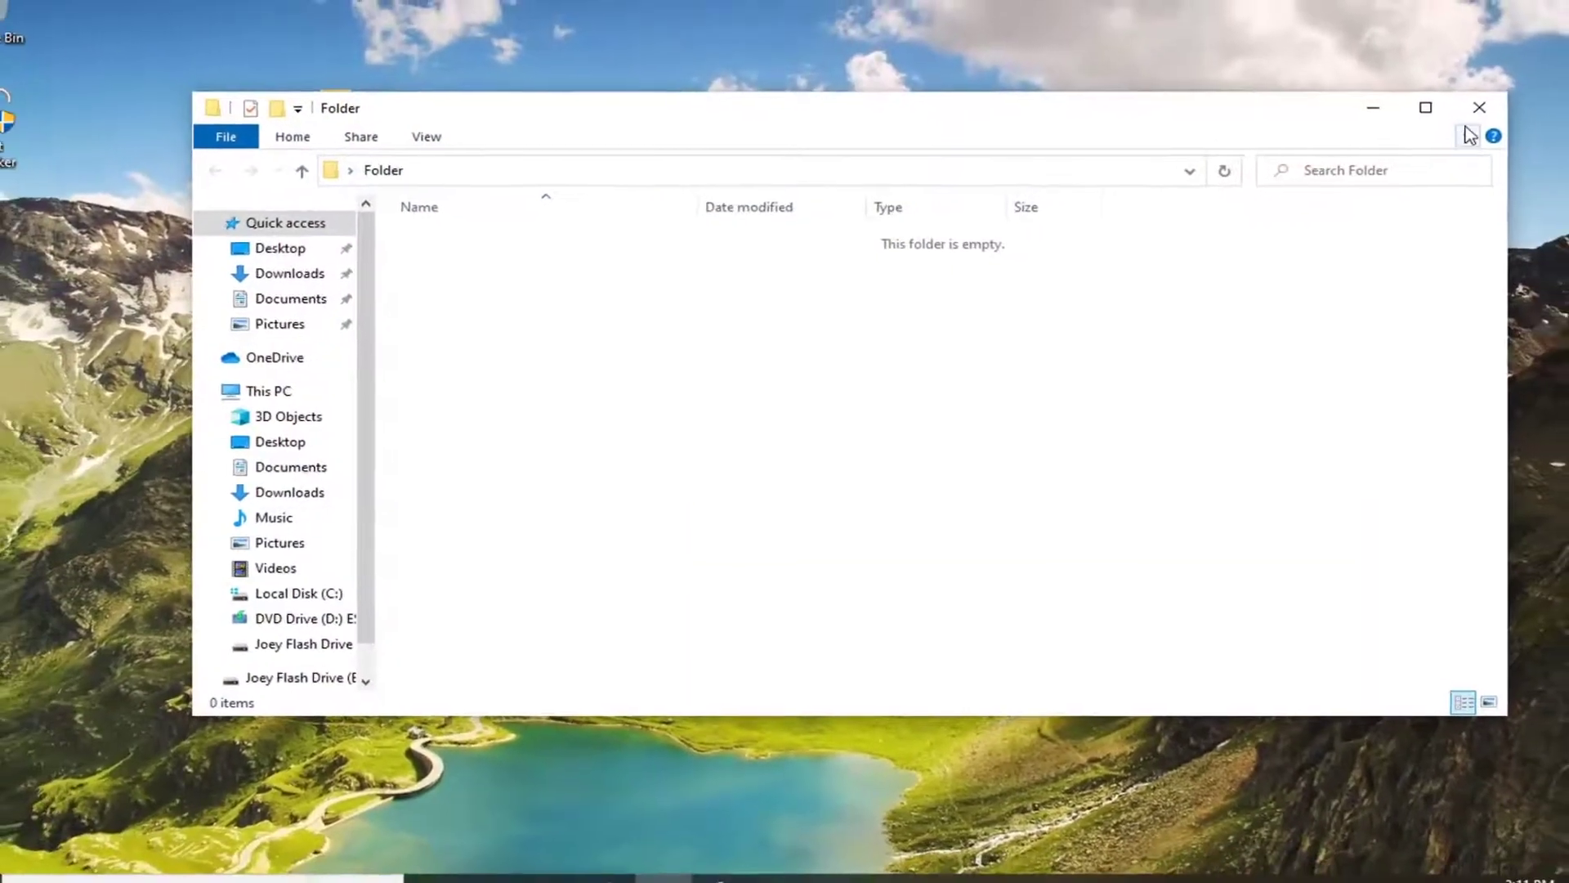
left_click(1479, 107)
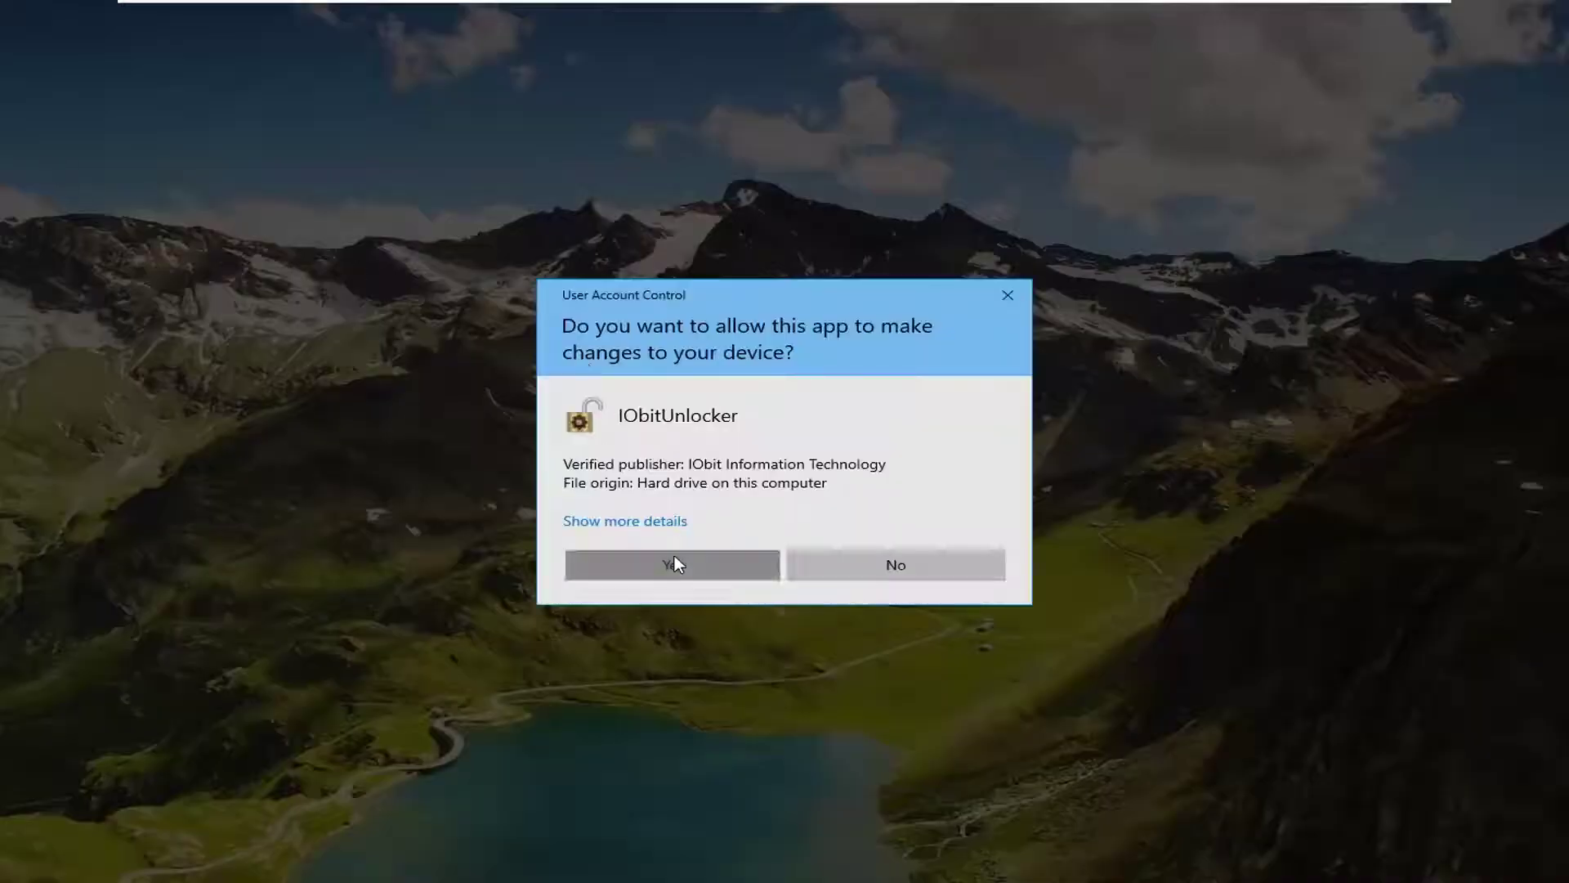
Approve the permission prompt and re-add the desktop Folder to IObit Unlocker.
left_click(674, 558)
left_click(748, 540)
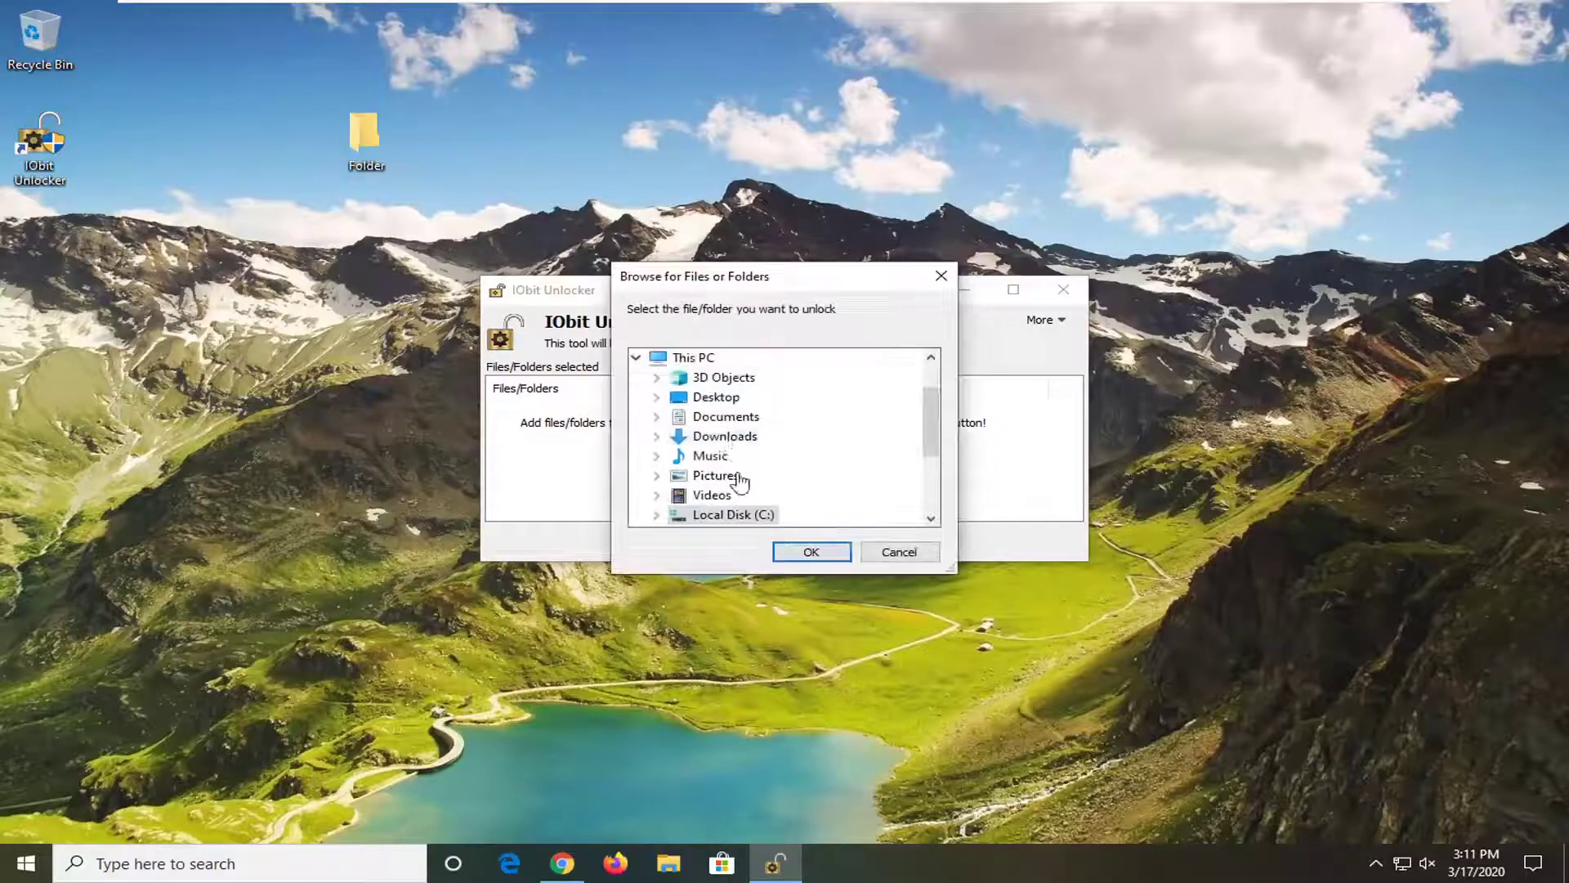
left_click(730, 475)
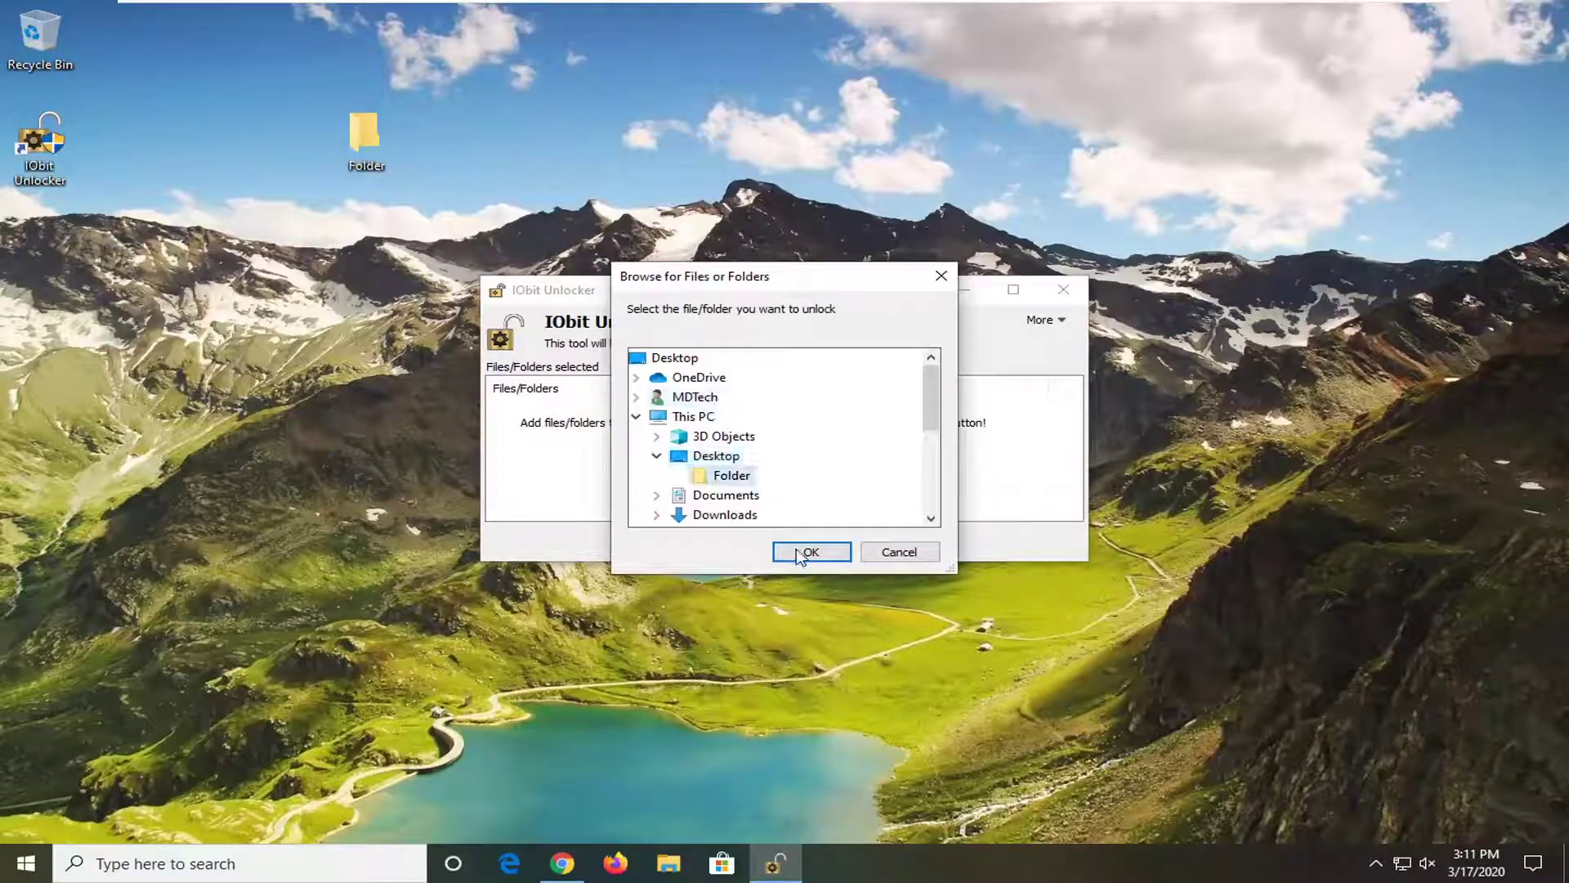
left_click(809, 551)
Check the Unlock dropdown's delete, rename, move and copy actions, then exit IObit Unlocker.
left_click(883, 481)
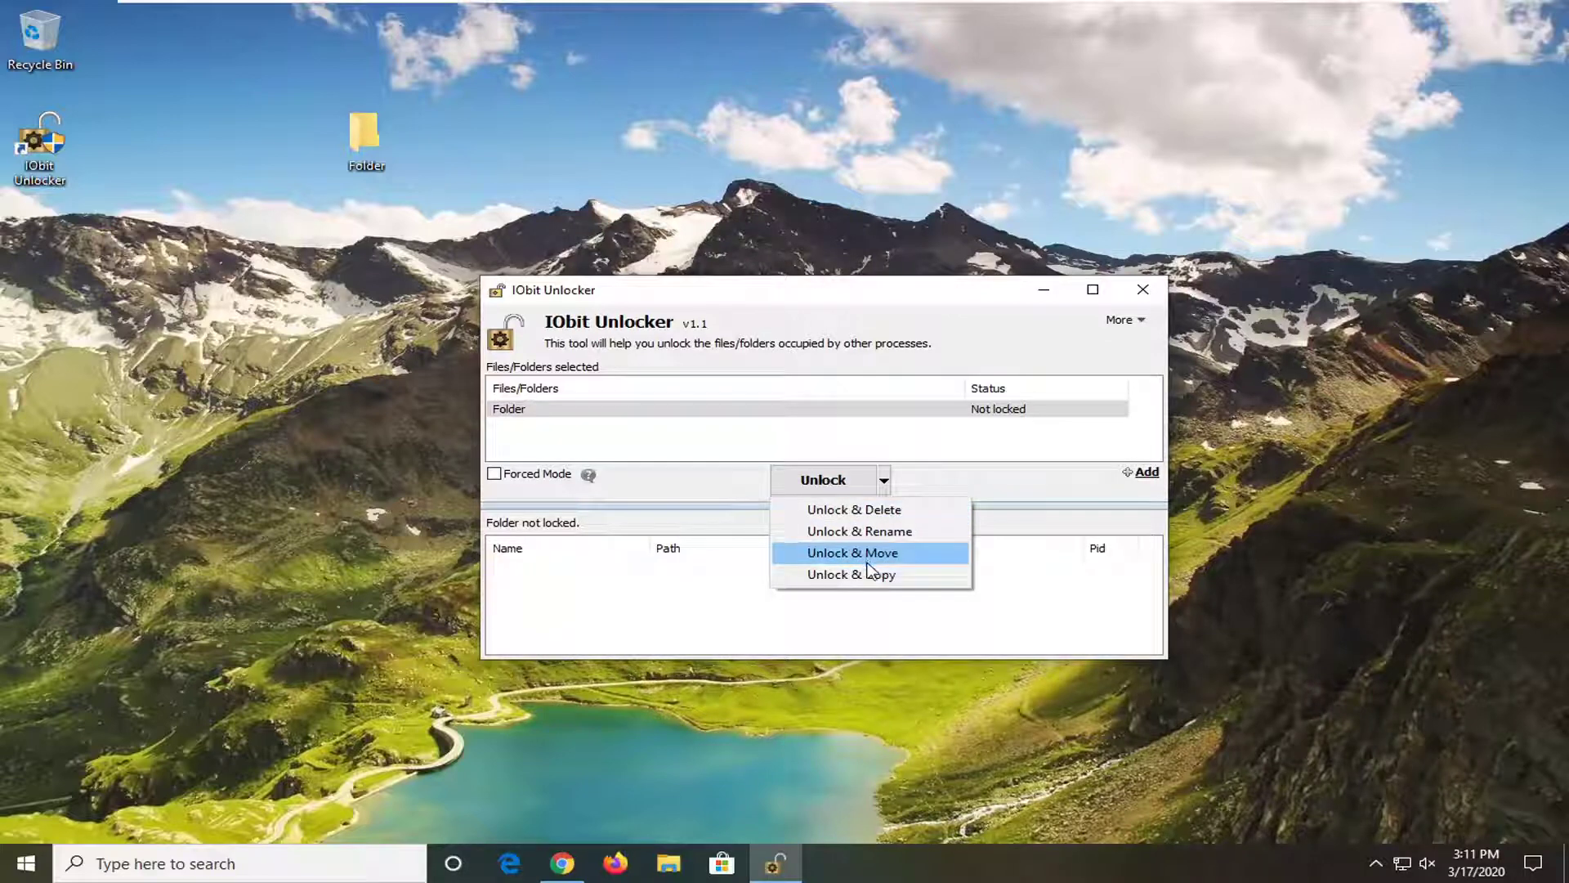
left_click(823, 304)
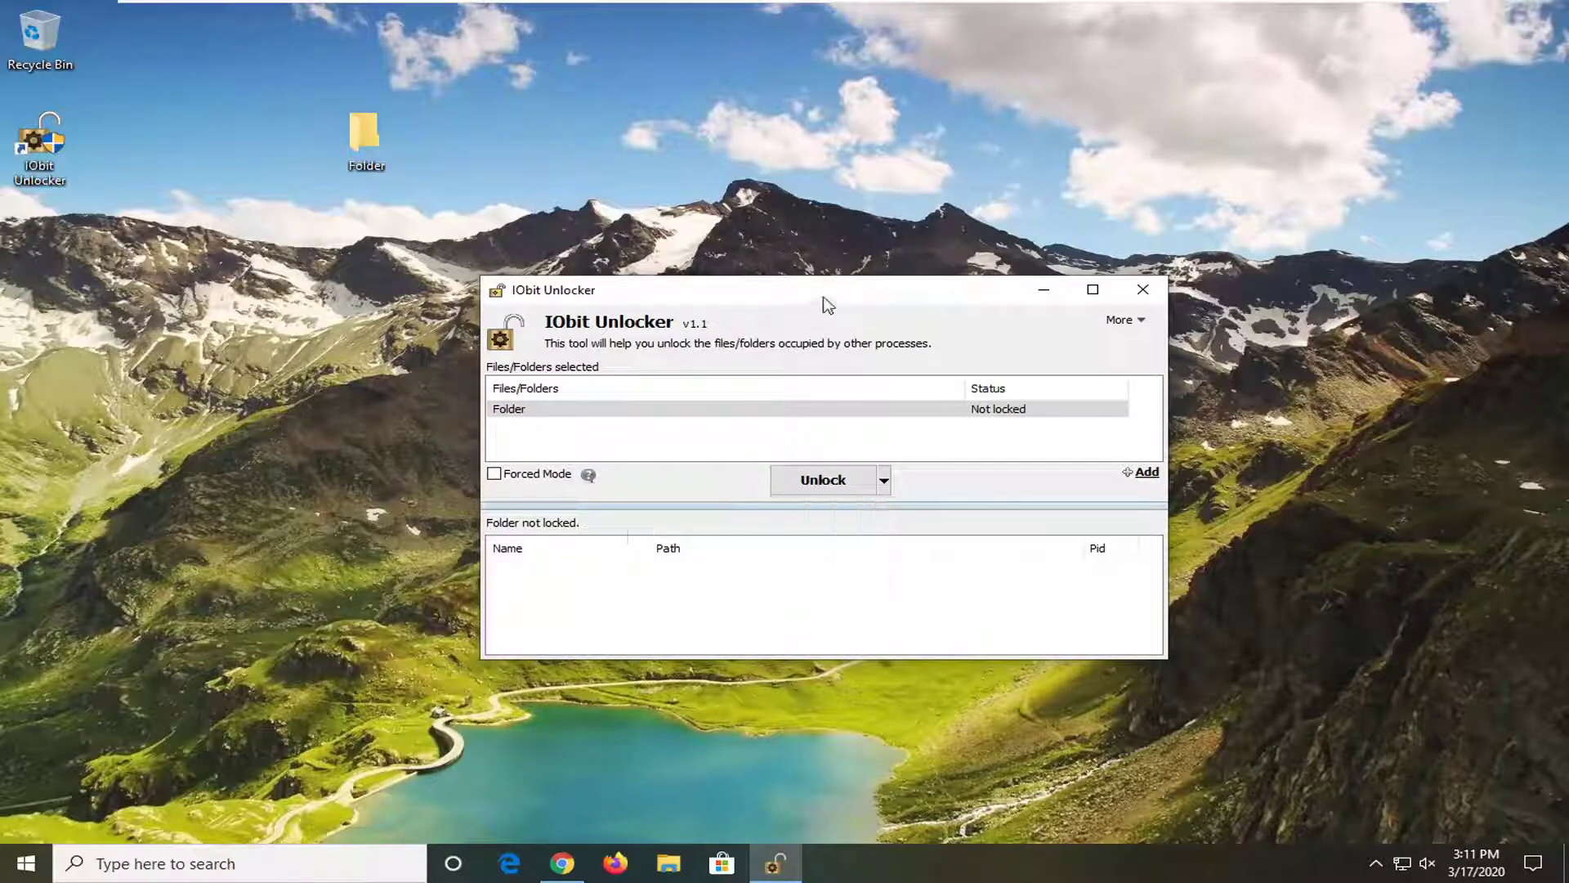
left_click(1144, 292)
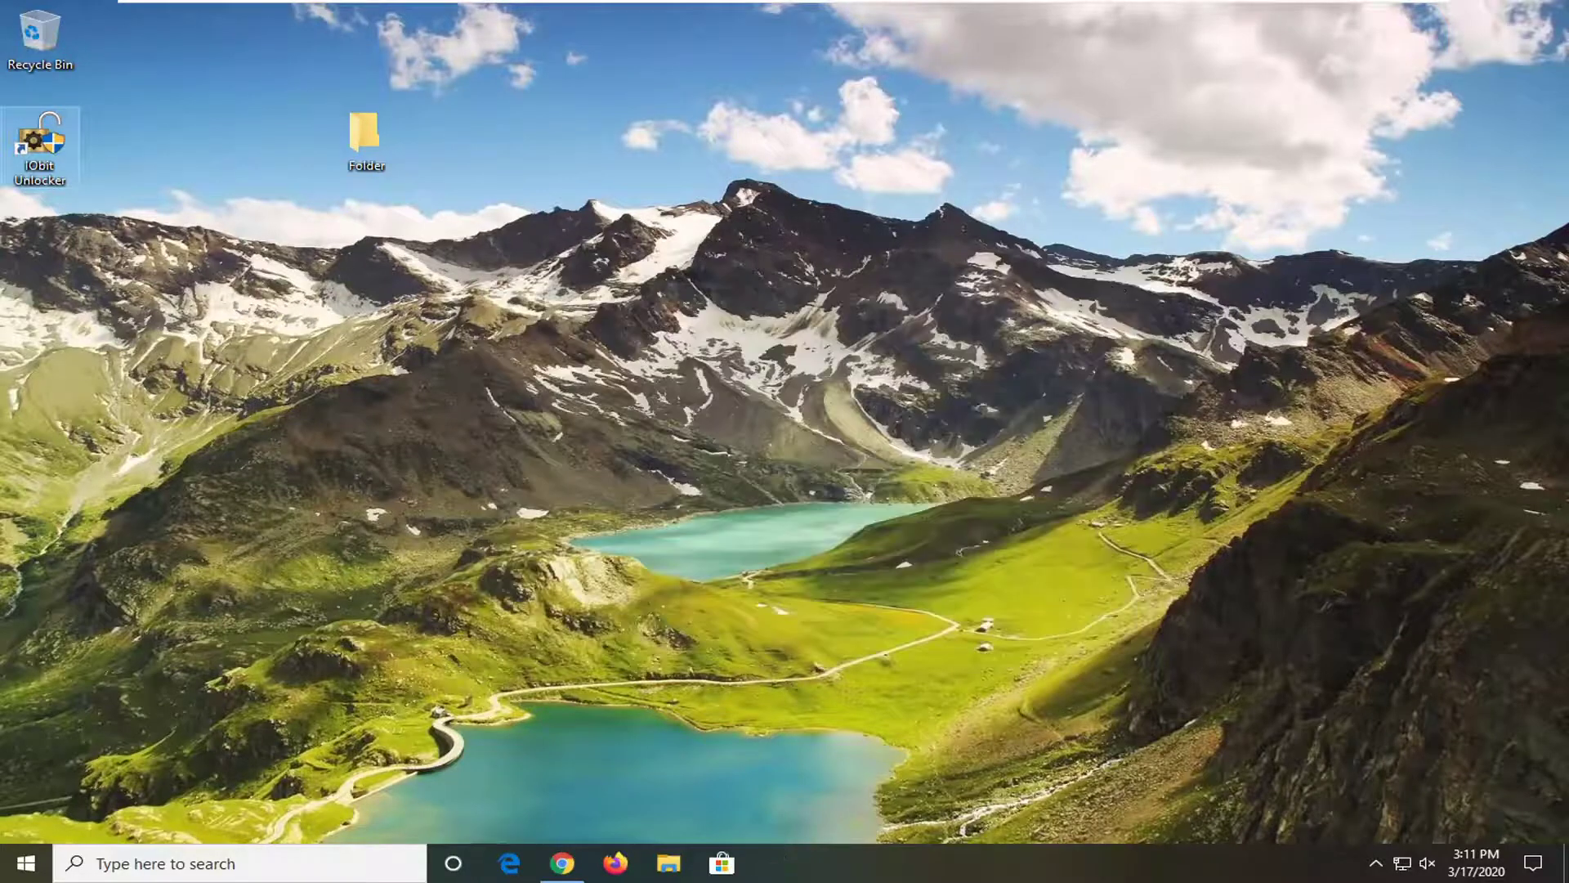